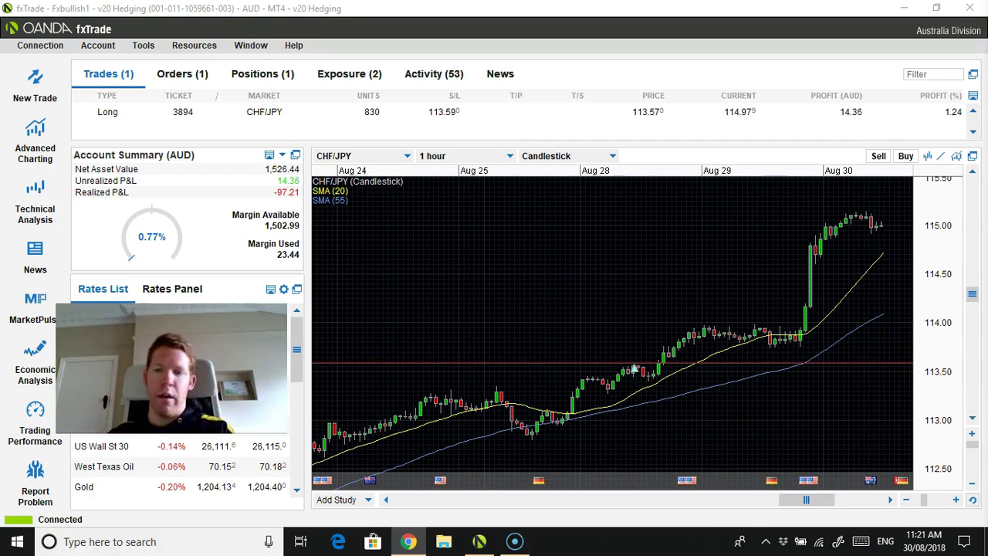
# - Read candle prices on the CHF/JPY chart and briefly select the open CHF/JPY long trade
pyautogui.click(302, 421)
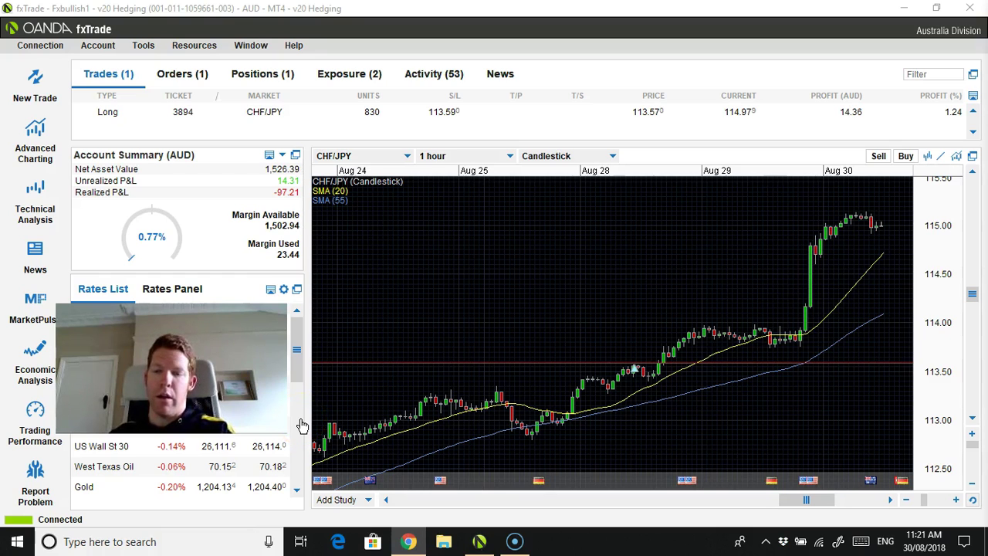
pyautogui.moveTo(463, 471); pyautogui.dragTo(590, 254)
pyautogui.click(644, 112)
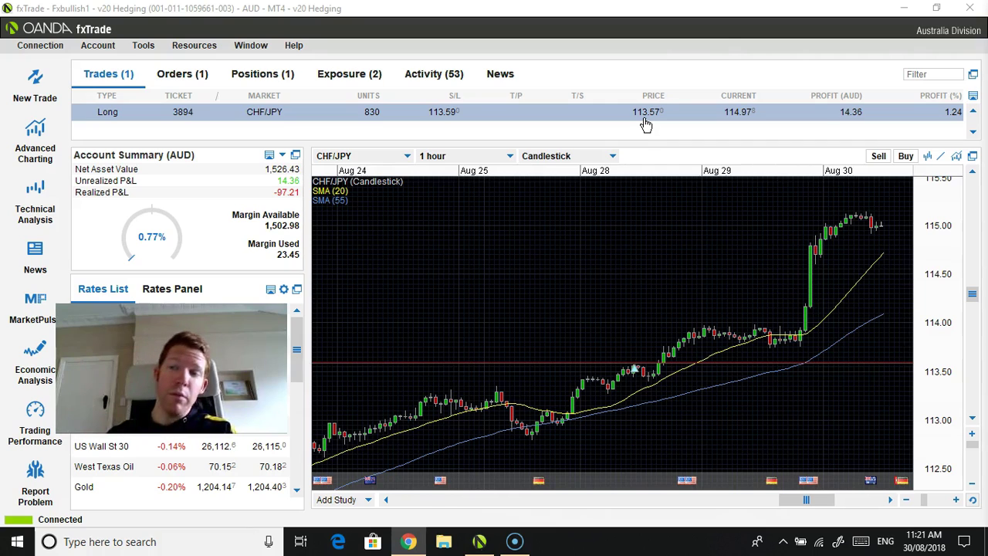
pyautogui.click(587, 135)
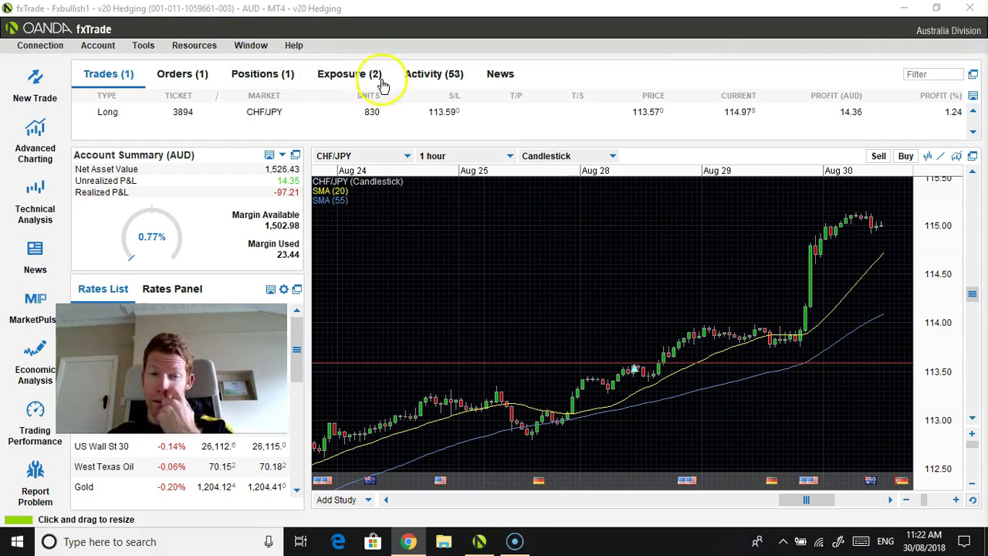
# - Show the Activity history, scroll to older entries, and bring up the chart's instrument list
pyautogui.click(418, 75)
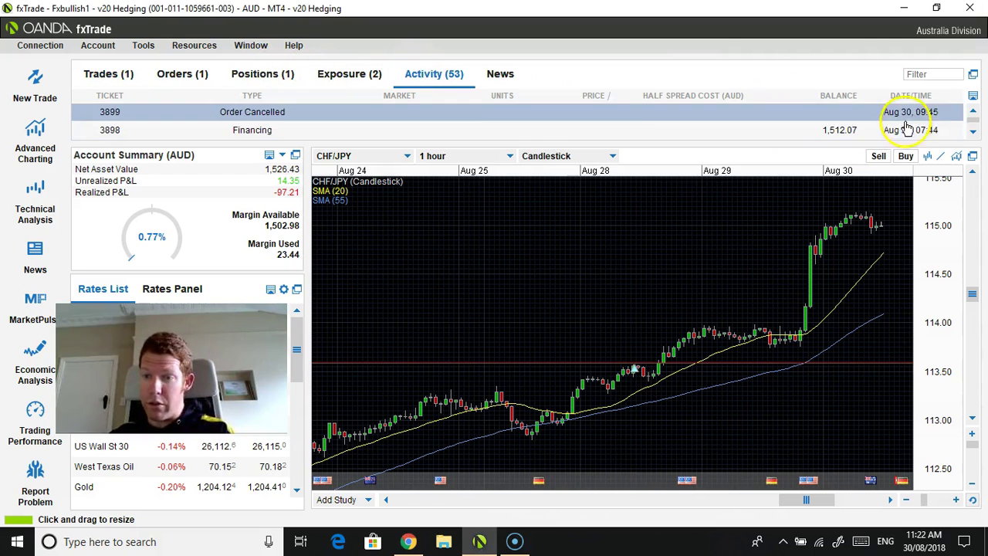
pyautogui.click(973, 132)
pyautogui.click(973, 132)
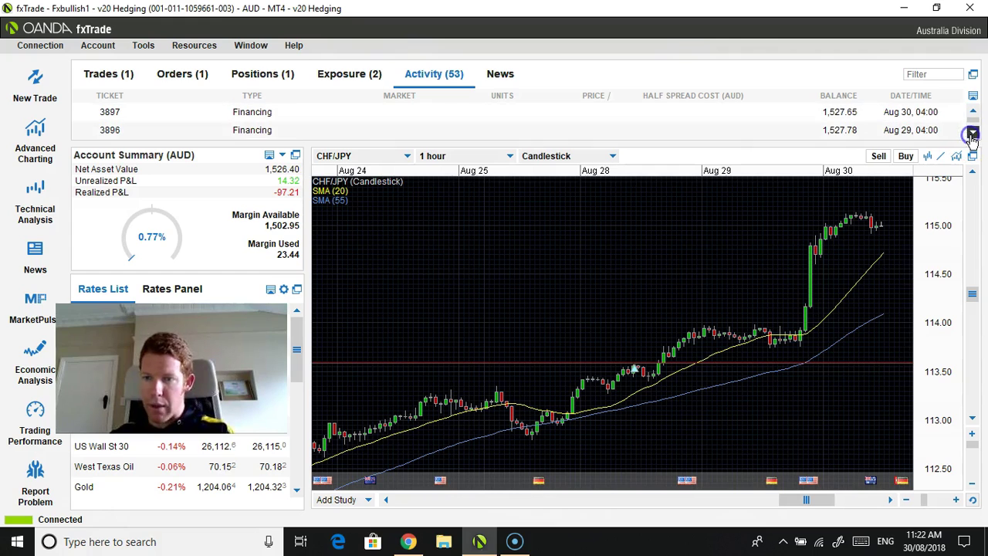
pyautogui.click(973, 132)
pyautogui.click(973, 132)
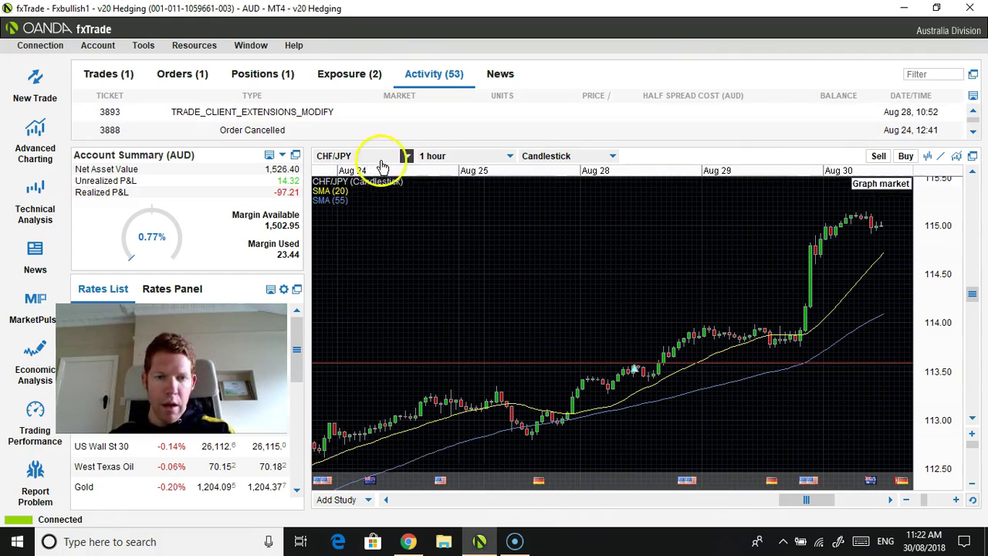
pyautogui.click(407, 156)
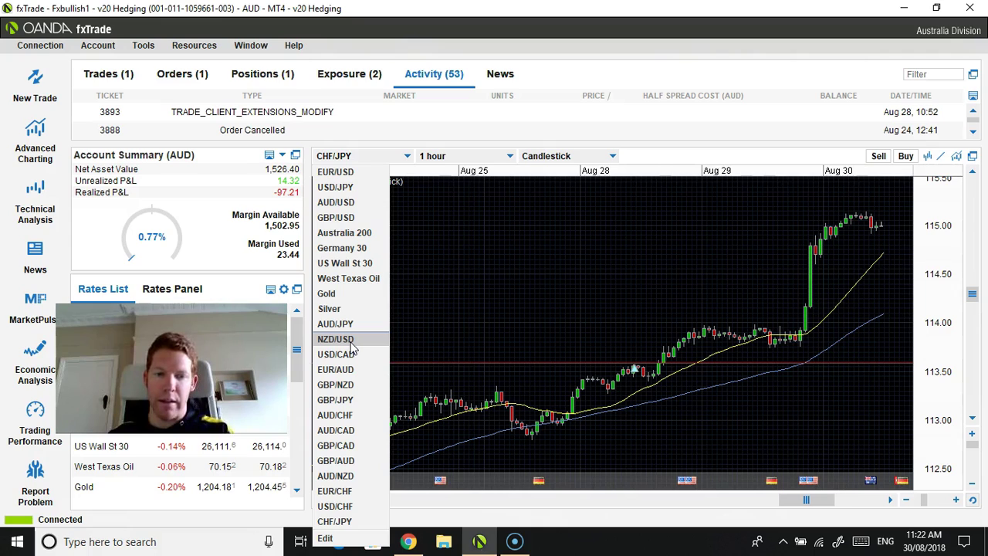
# - Add EUR/GBP to the Rates instrument list, then apply and save the preferences
pyautogui.click(338, 539)
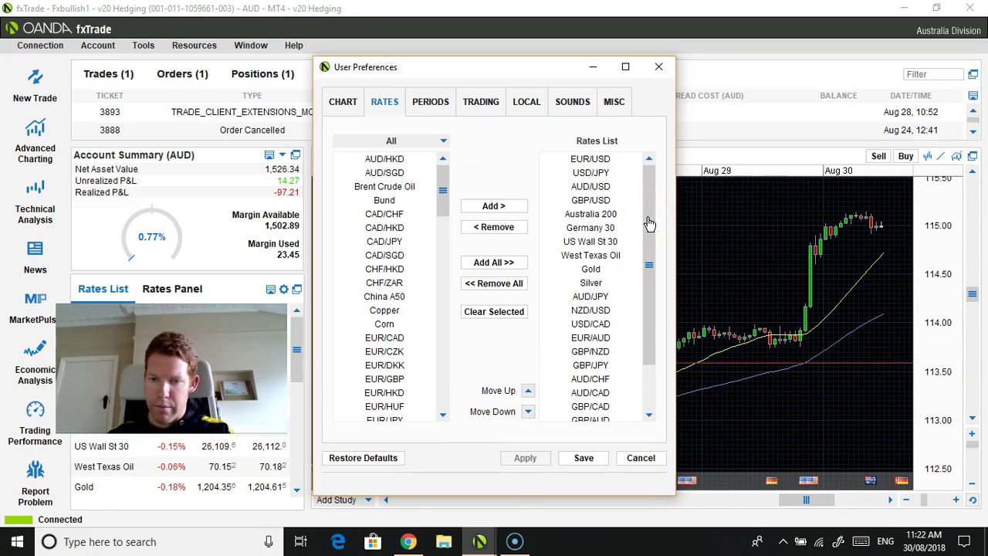
pyautogui.click(444, 191)
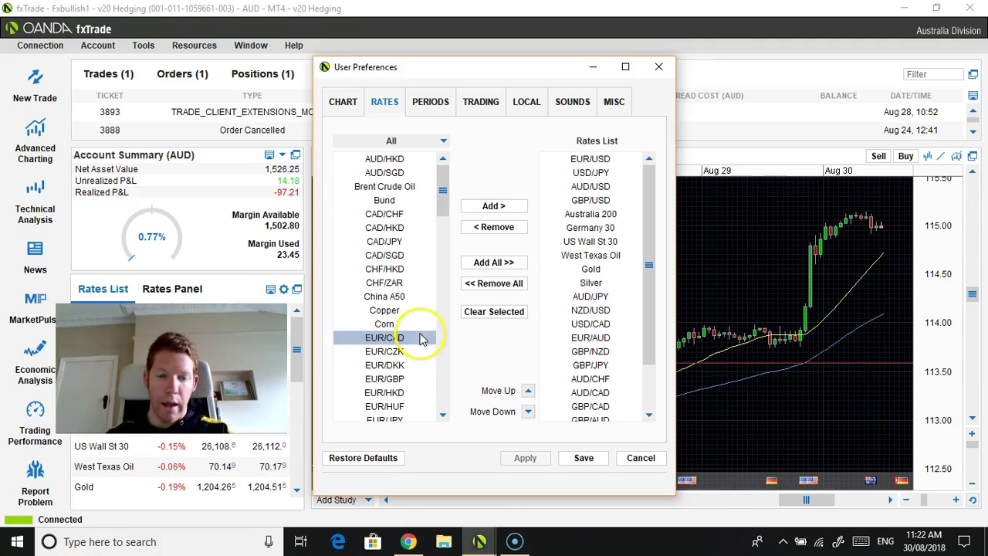
pyautogui.click(397, 379)
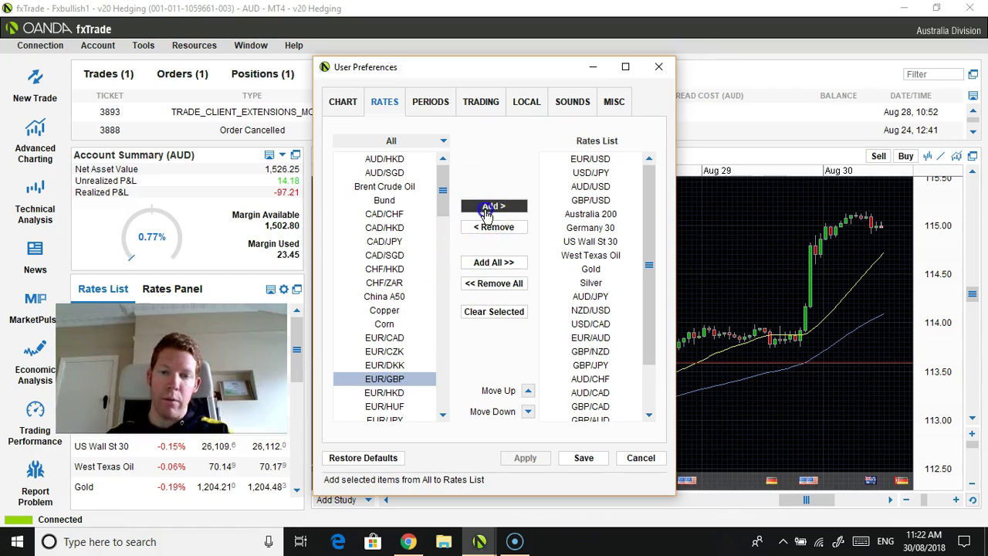
pyautogui.click(486, 207)
pyautogui.click(531, 459)
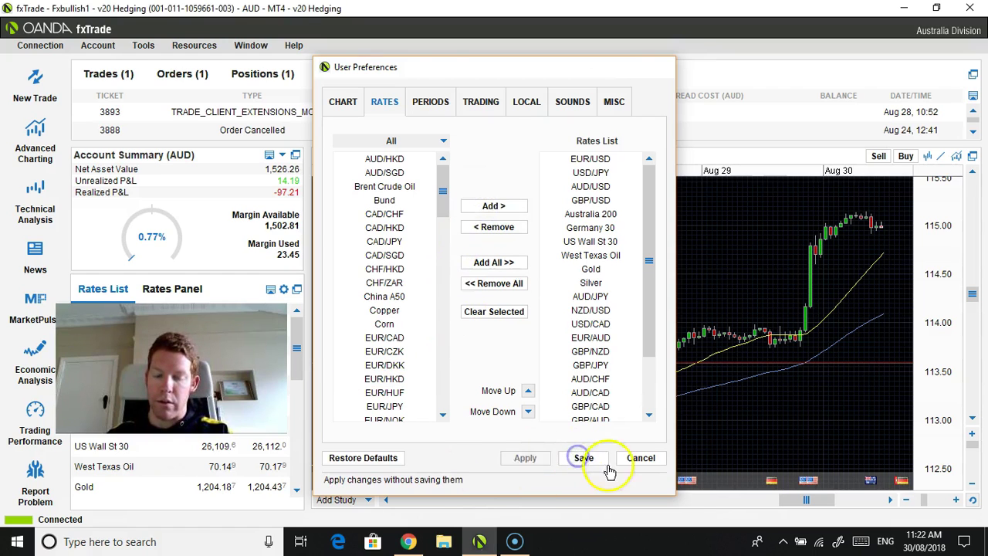
pyautogui.click(583, 459)
# - Switch the chart to EUR/GBP and read hourly candle values around Aug 28
pyautogui.click(404, 156)
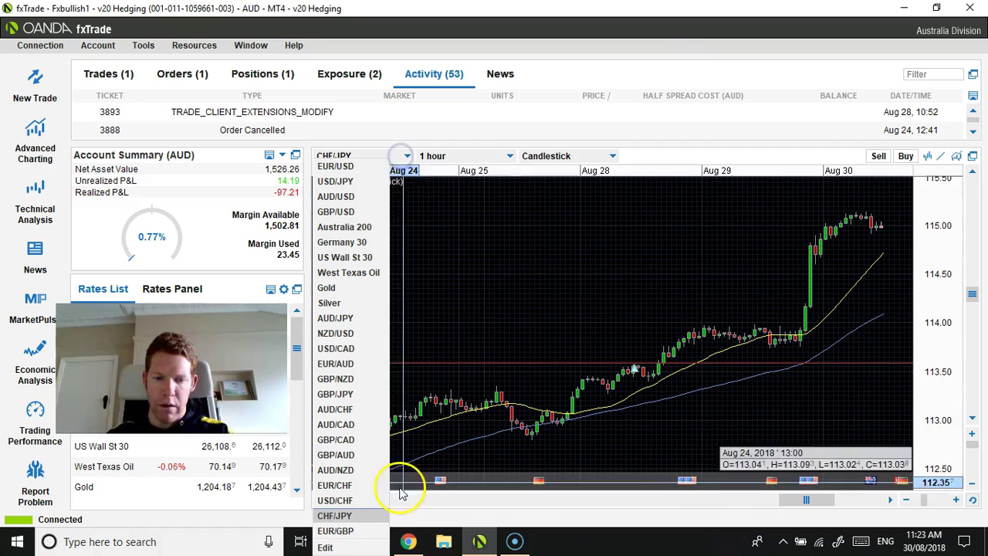
pyautogui.click(374, 529)
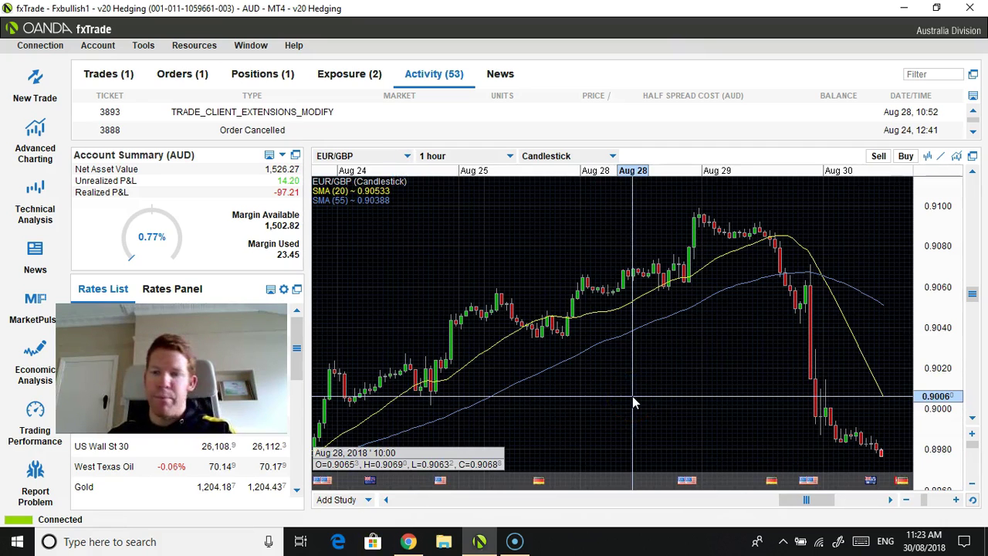
pyautogui.moveTo(684, 280)
pyautogui.mouseDown()
pyautogui.moveTo(647, 262)
pyautogui.moveTo(691, 263)
pyautogui.mouseUp()
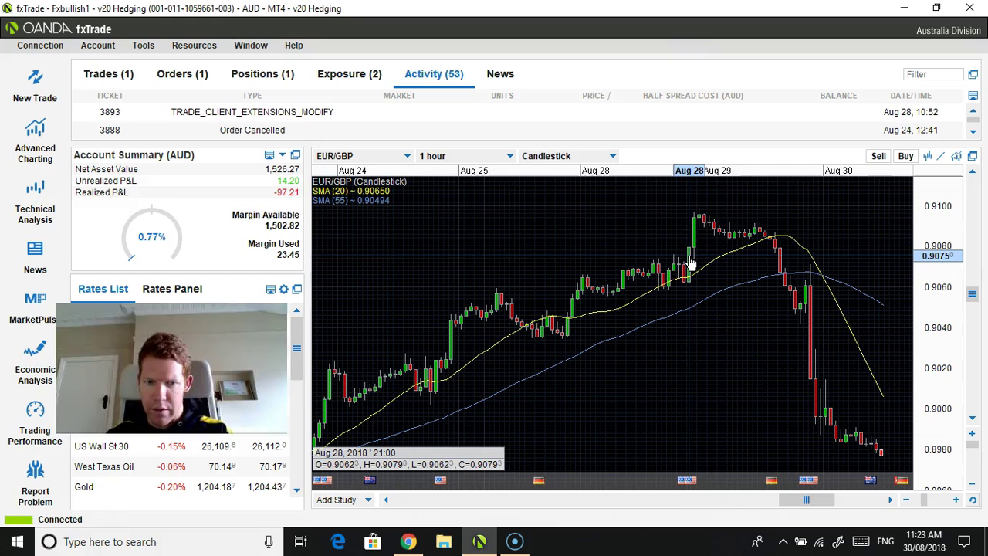
pyautogui.moveTo(689, 244); pyautogui.dragTo(664, 400)
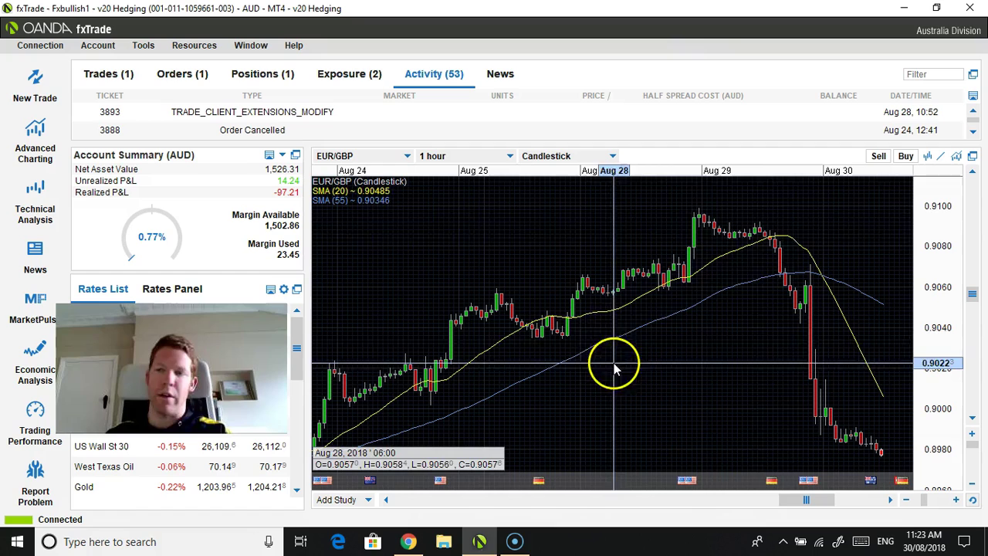
# - Scroll through the activity entries and enlarge the Activity list to show more rows
pyautogui.click(975, 134)
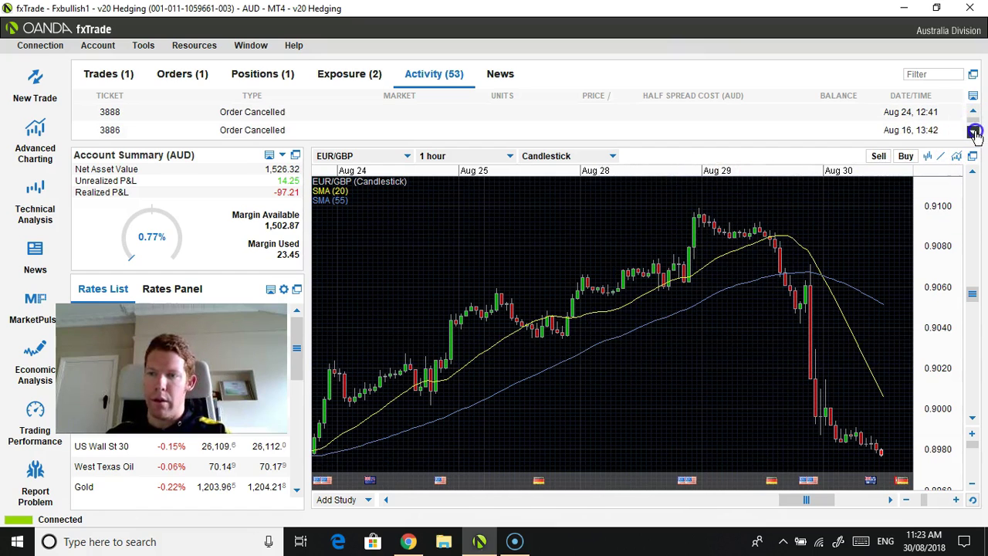
pyautogui.click(973, 111)
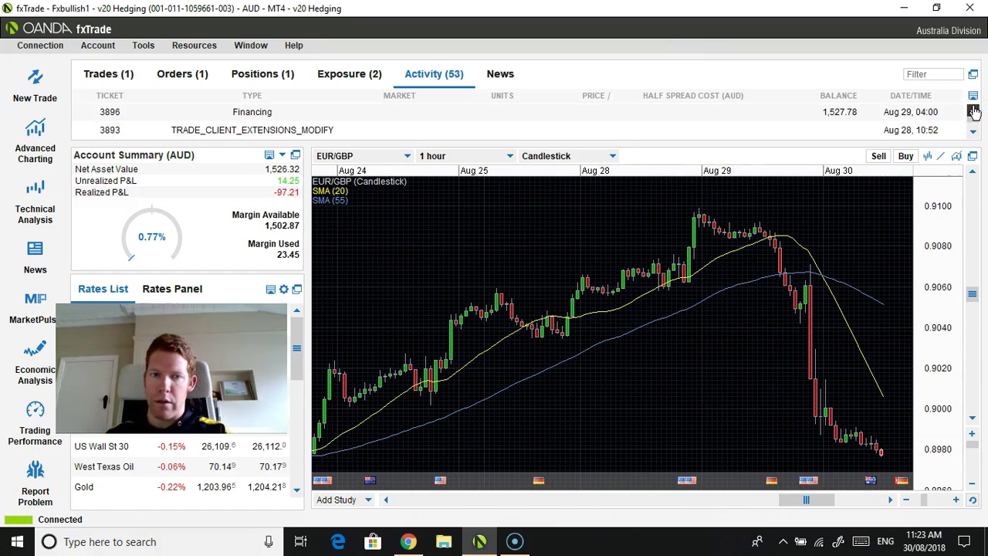
pyautogui.click(974, 112)
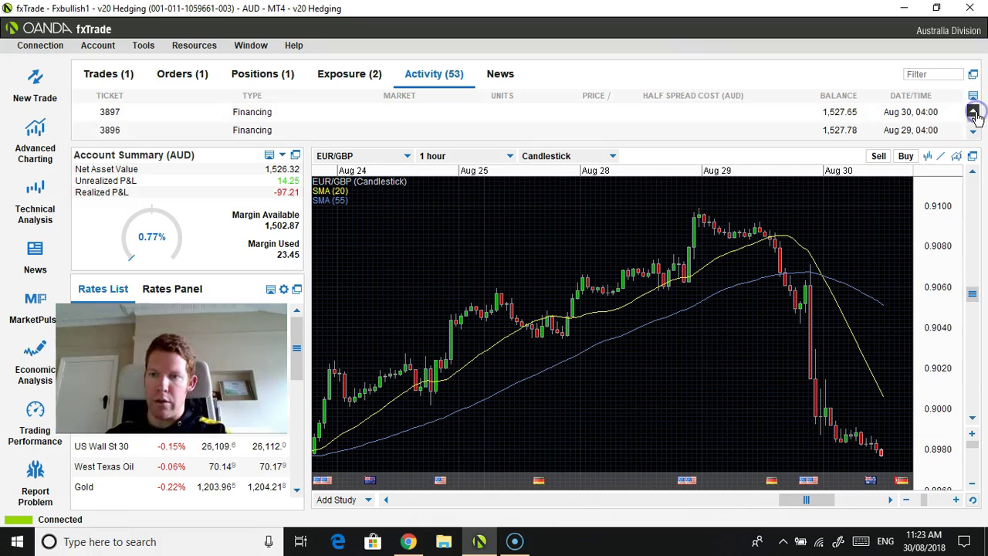
pyautogui.click(974, 113)
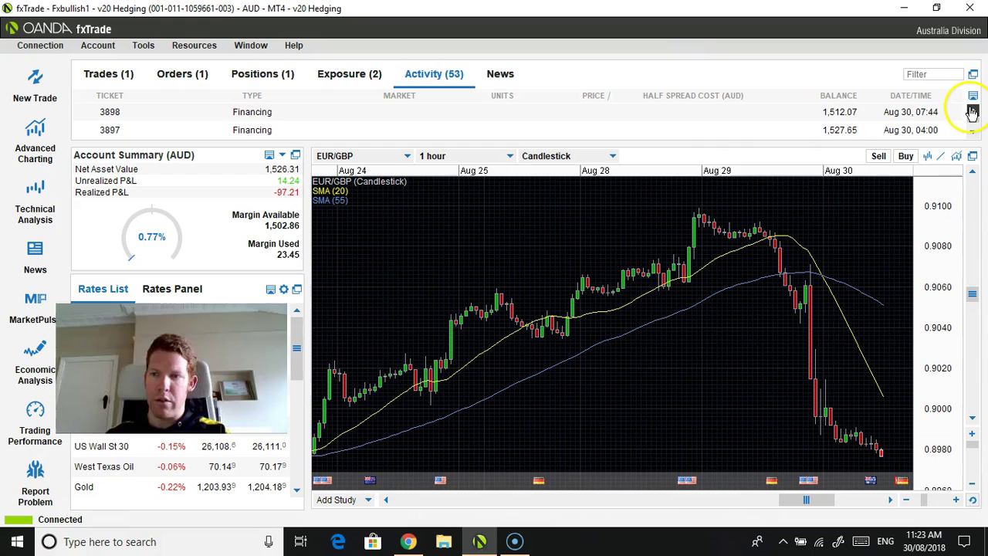
pyautogui.click(973, 112)
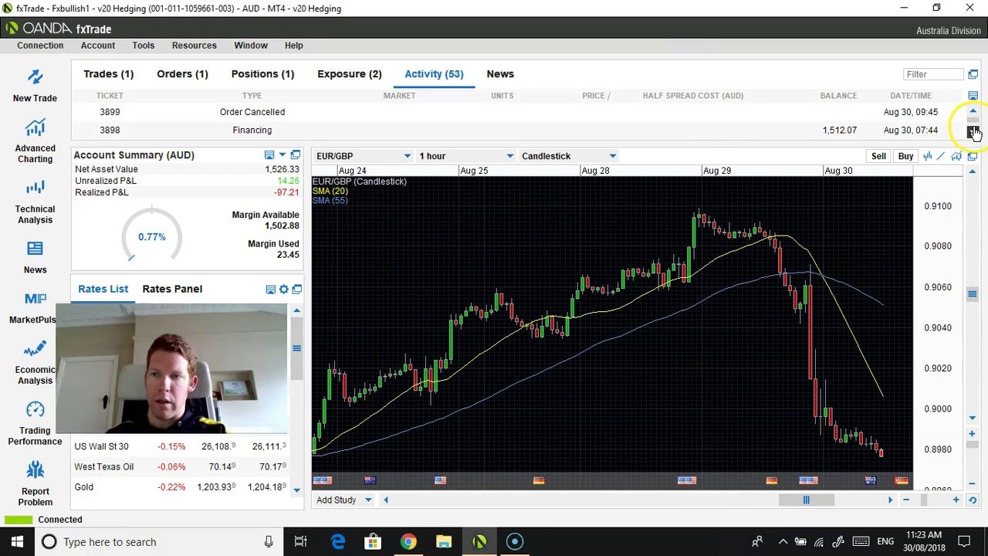
pyautogui.click(974, 131)
pyautogui.click(974, 131)
pyautogui.moveTo(840, 145); pyautogui.dragTo(823, 296)
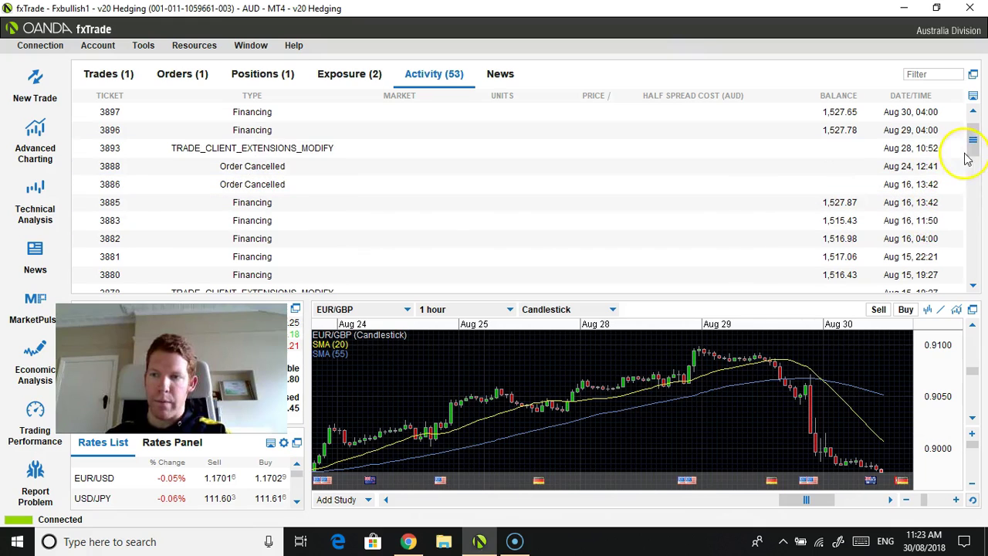
pyautogui.moveTo(974, 152)
pyautogui.mouseDown()
pyautogui.moveTo(969, 174)
pyautogui.moveTo(969, 148)
pyautogui.mouseUp()
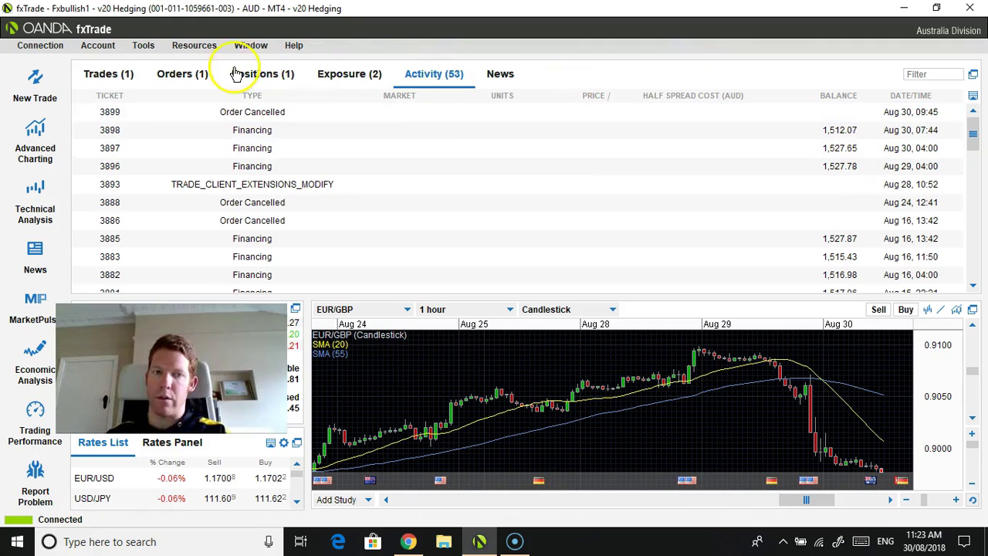
# - Check Positions, shrink the Activity list so the chart grows, and return to the CHF/JPY trade
pyautogui.click(281, 74)
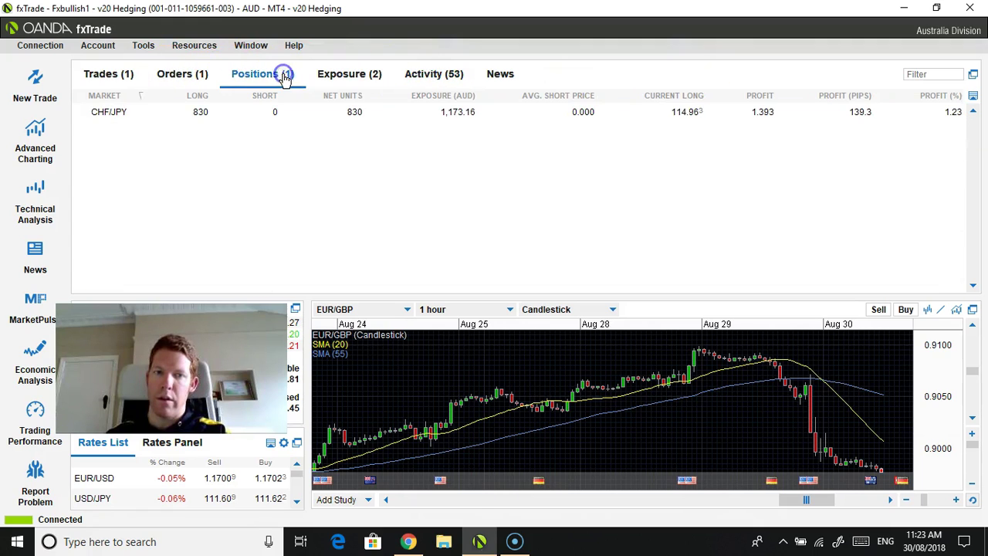
pyautogui.click(104, 76)
pyautogui.click(427, 76)
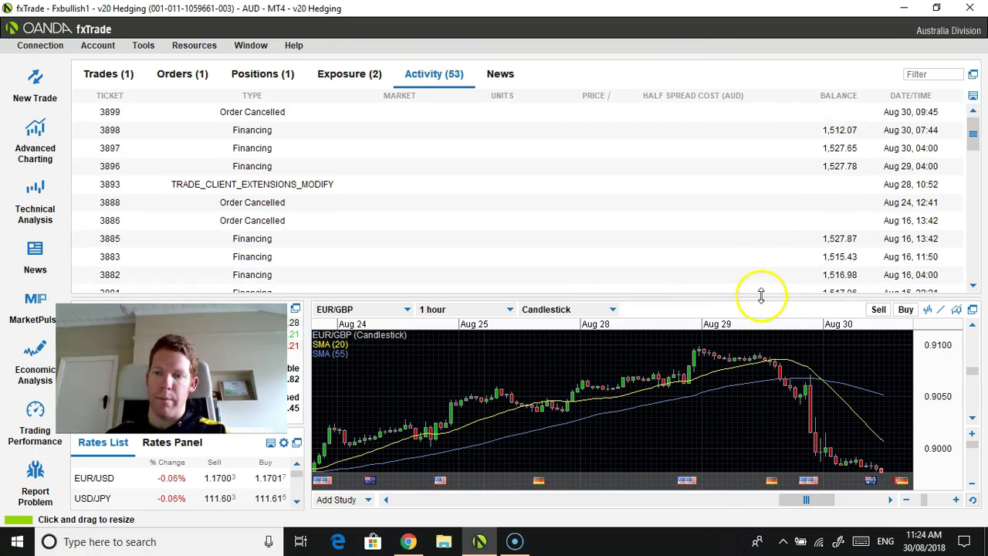
pyautogui.moveTo(762, 298); pyautogui.dragTo(759, 122)
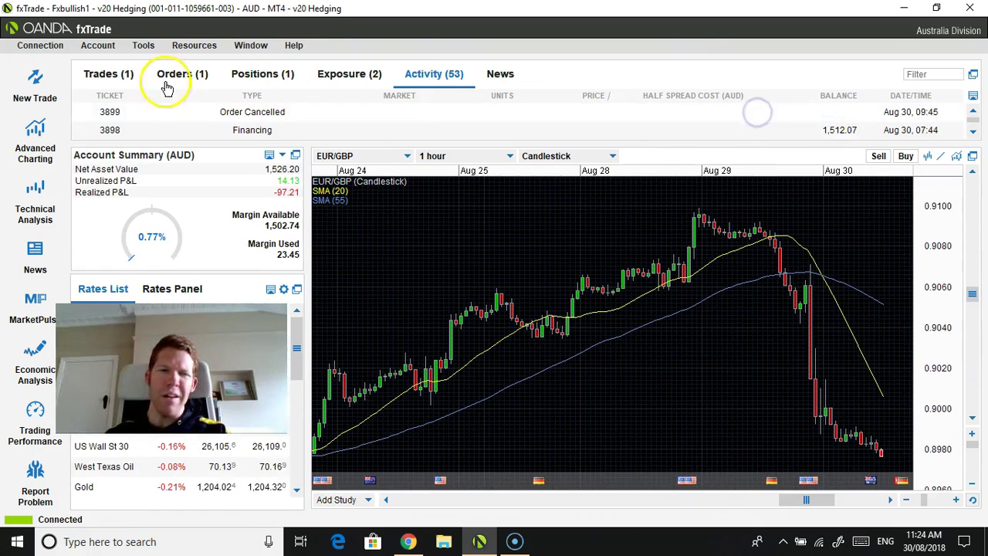
pyautogui.click(91, 73)
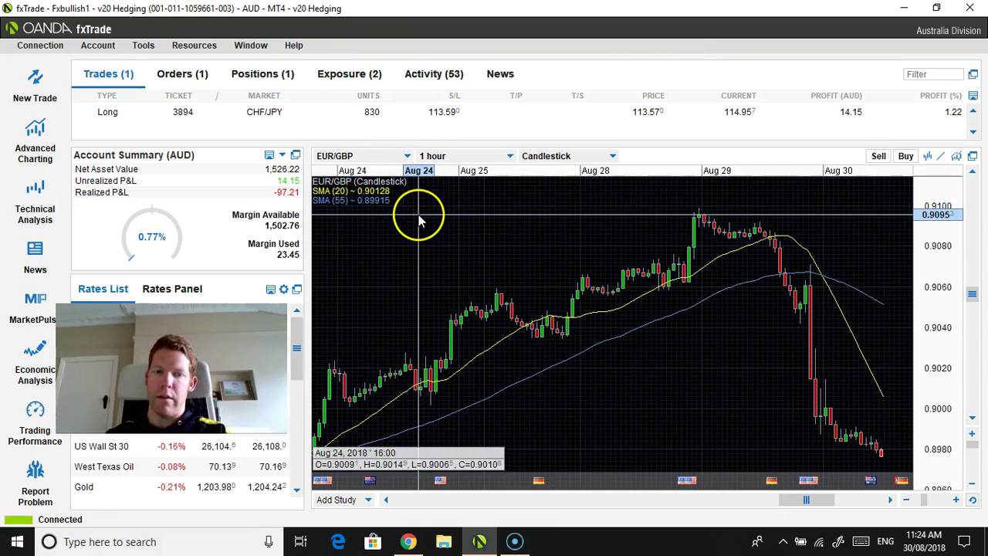
pyautogui.click(508, 156)
pyautogui.click(432, 294)
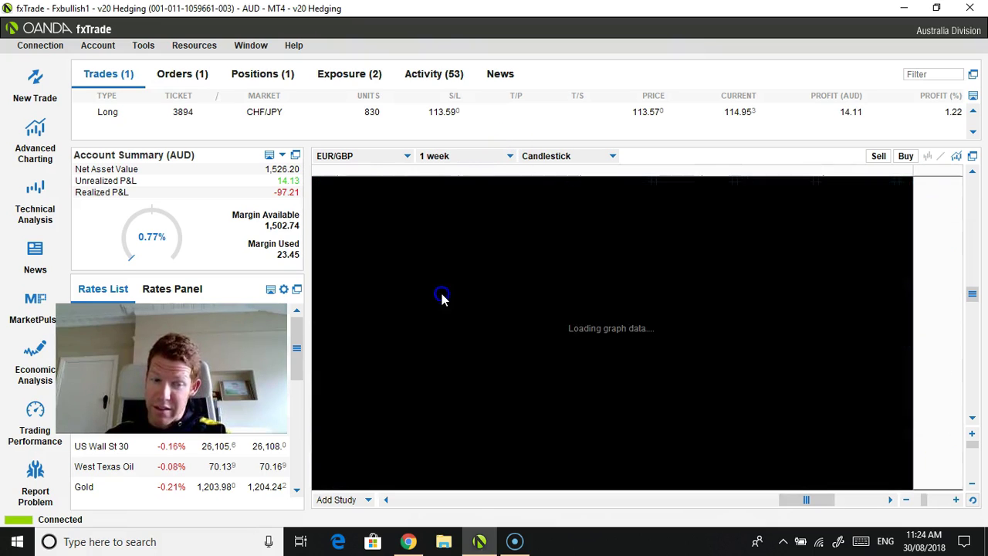
pyautogui.click(592, 376)
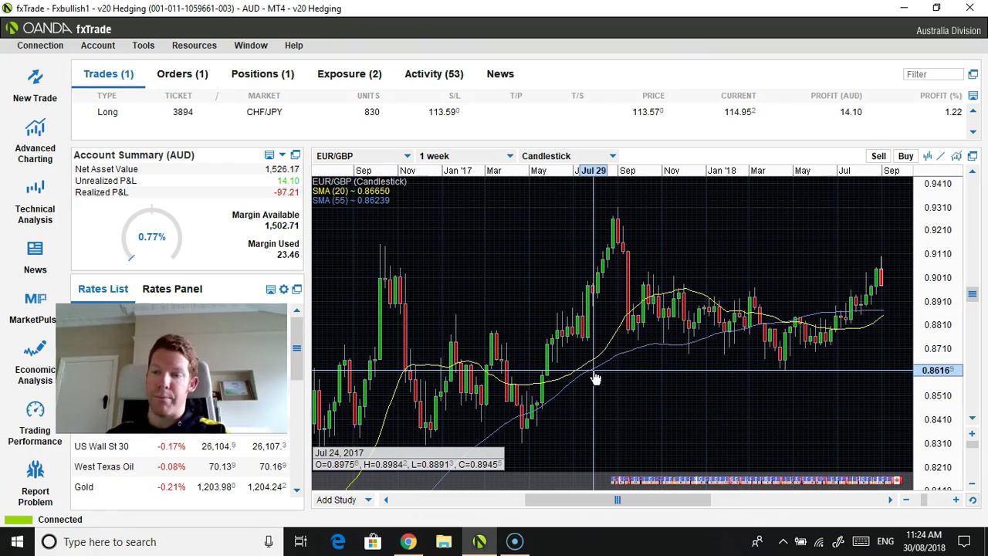
pyautogui.click(737, 388)
pyautogui.click(869, 302)
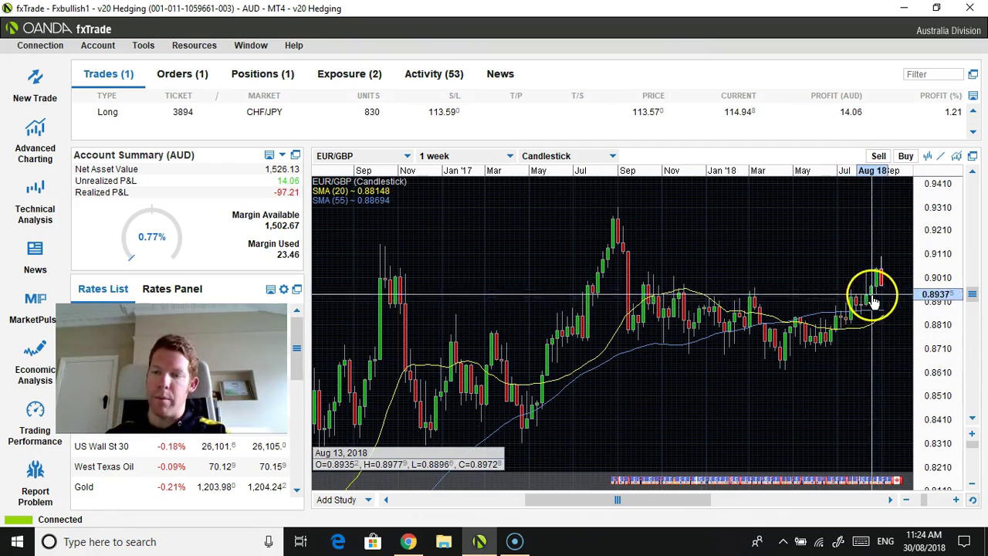
pyautogui.click(878, 274)
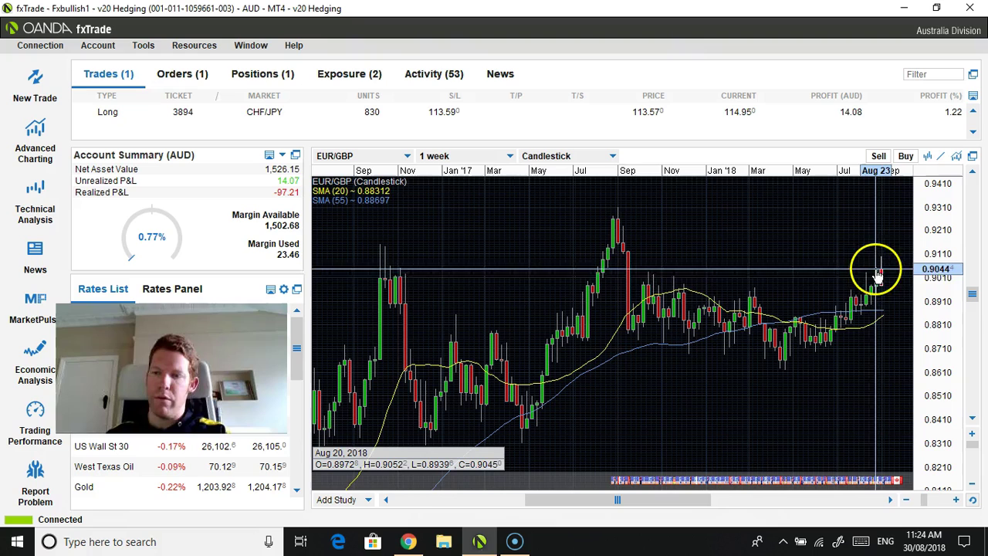
pyautogui.click(880, 280)
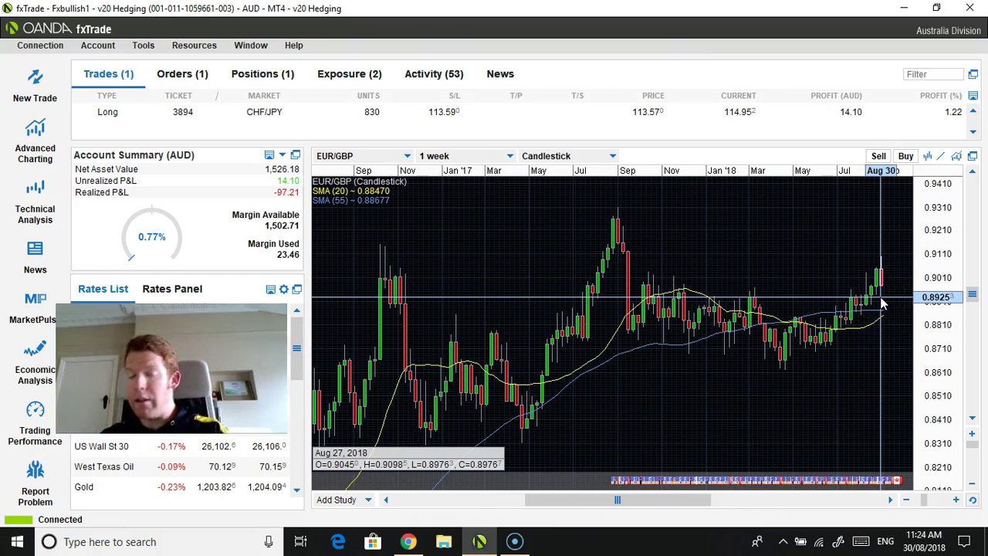
pyautogui.click(795, 283)
pyautogui.click(373, 162)
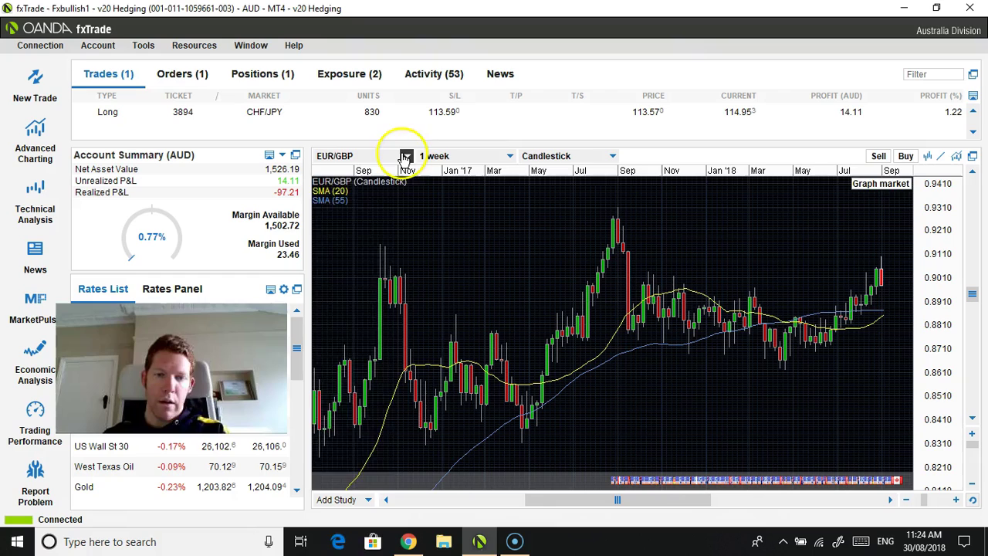
# - Switch the chart from EUR/GBP to GBP/USD on weekly candles
pyautogui.click(404, 157)
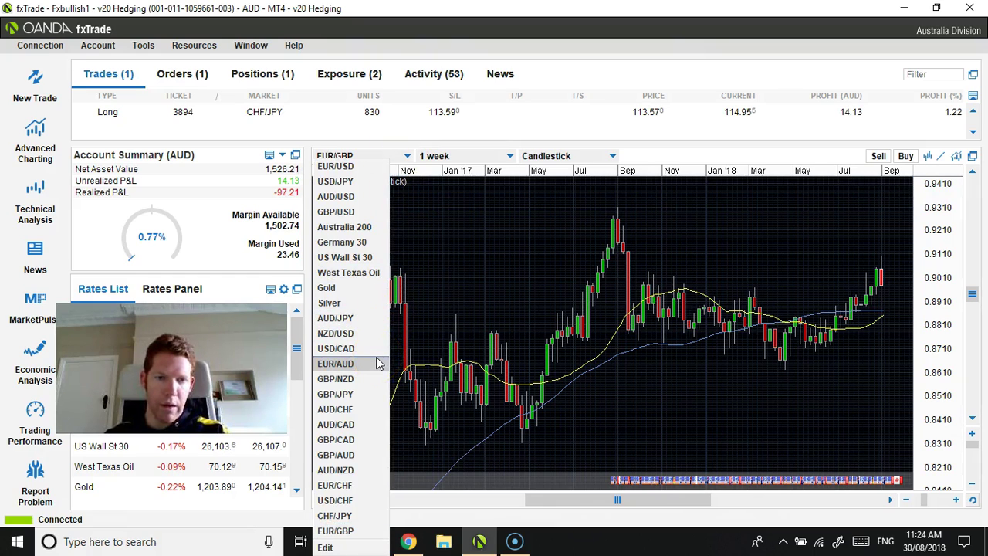
pyautogui.click(351, 212)
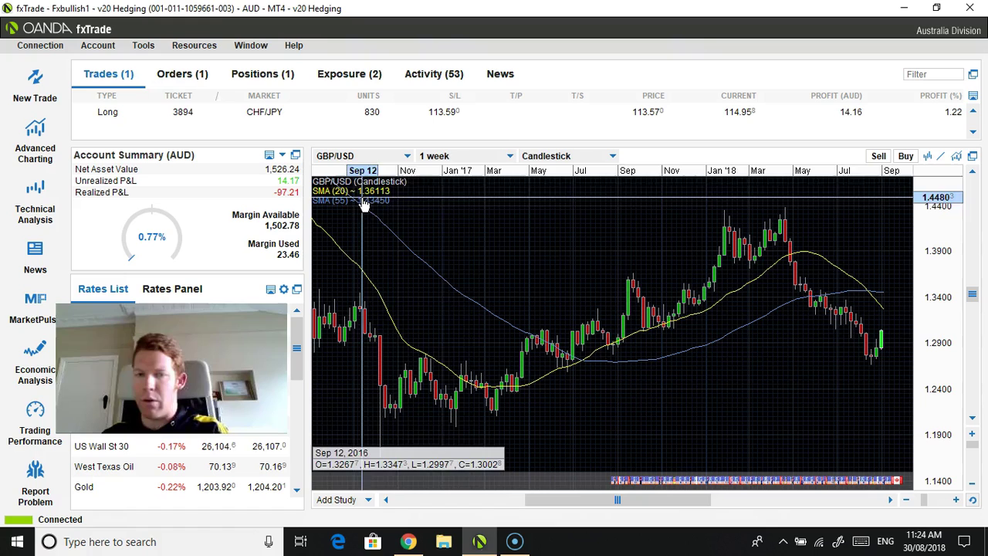
pyautogui.click(509, 155)
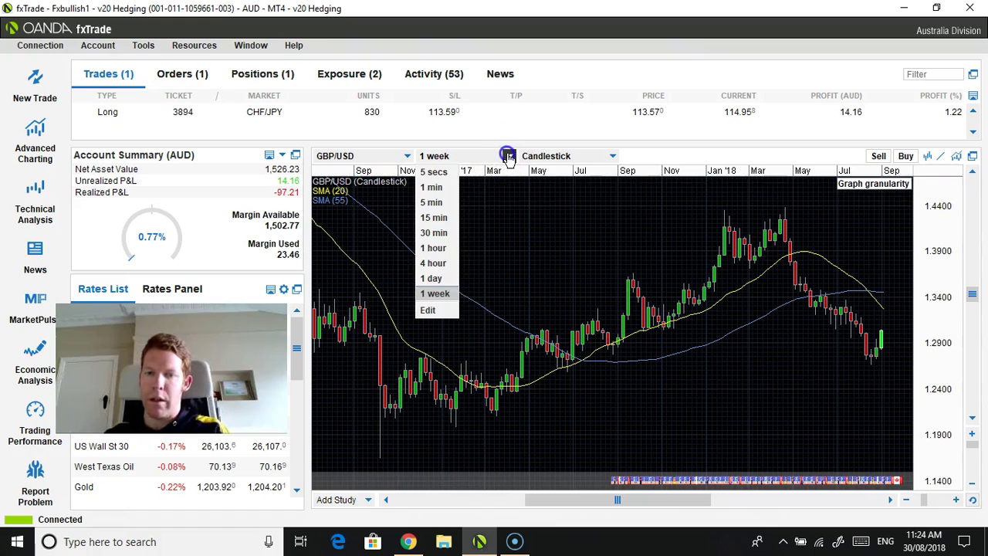
# - Step GBP/USD down to 4-hour then 1-hour candles and inspect Aug 27–30, including the Aug 30 03:00 breakout
pyautogui.click(445, 266)
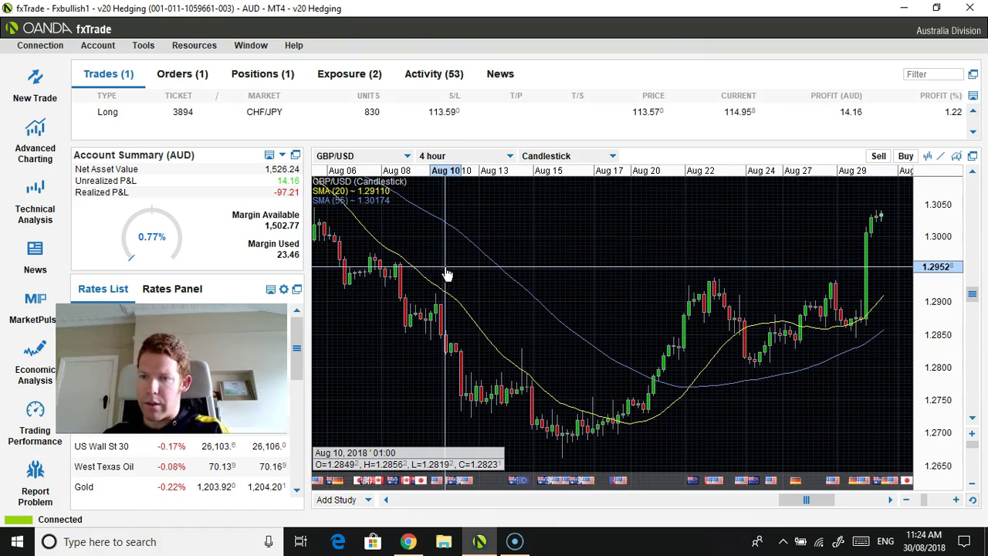
pyautogui.click(508, 155)
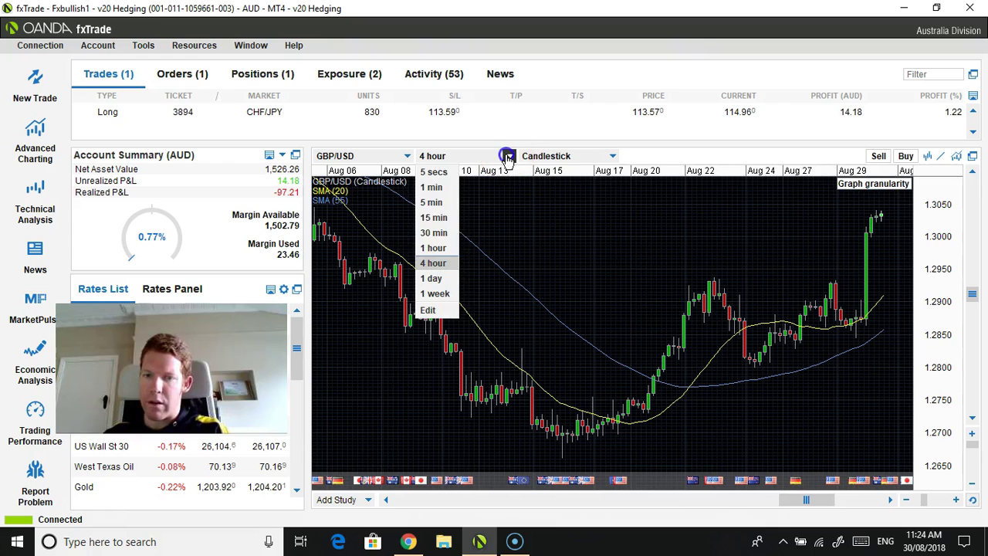
pyautogui.click(435, 247)
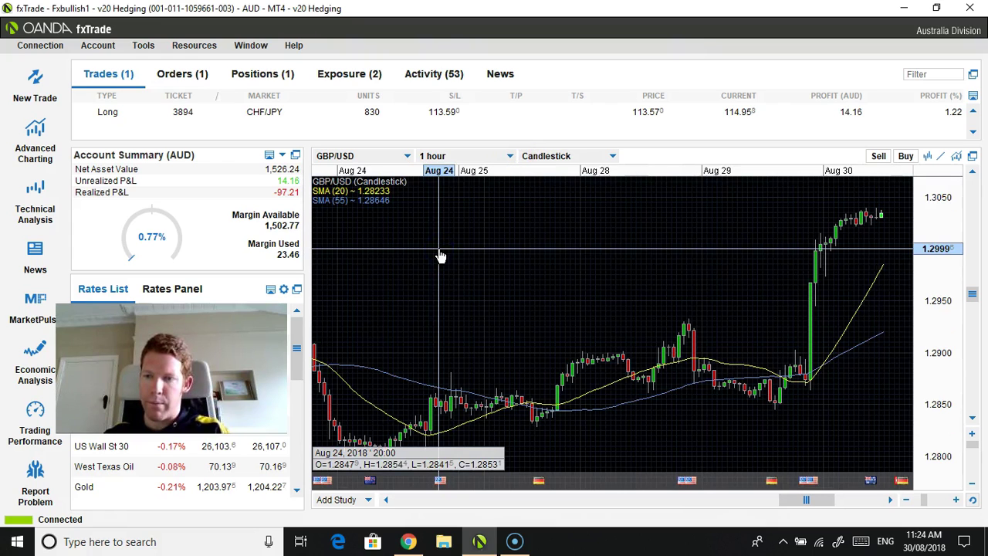
pyautogui.moveTo(451, 289); pyautogui.dragTo(502, 205)
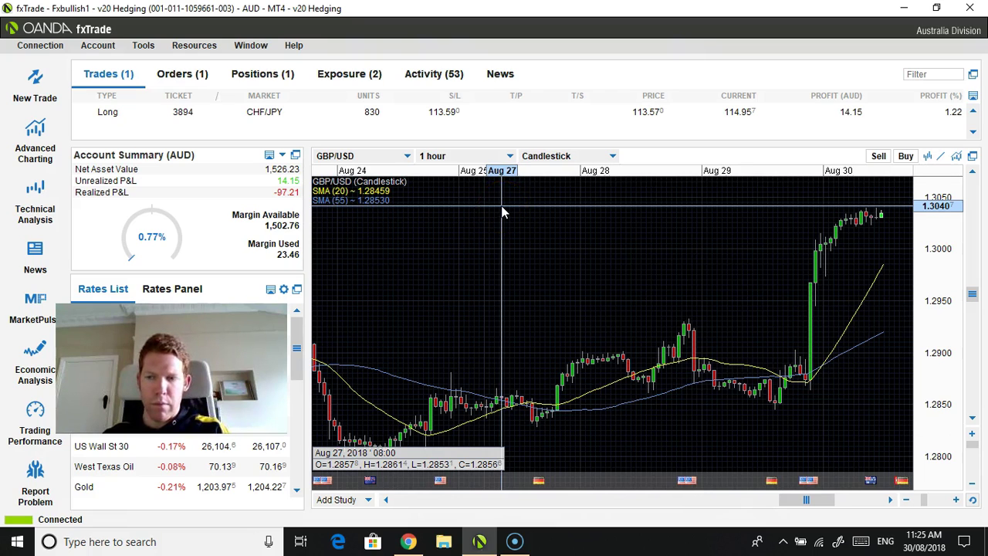
pyautogui.moveTo(501, 212); pyautogui.dragTo(884, 222)
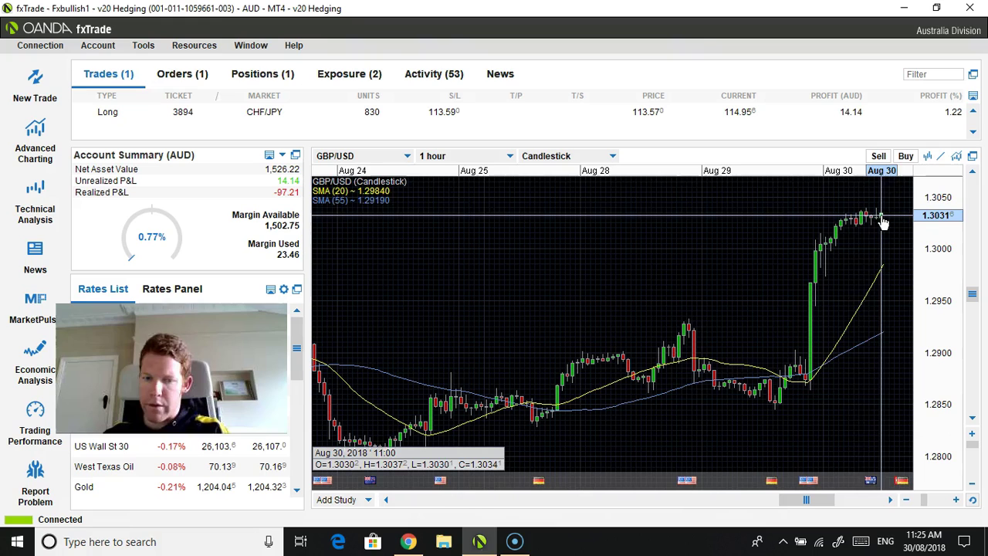
pyautogui.moveTo(883, 221); pyautogui.dragTo(841, 299)
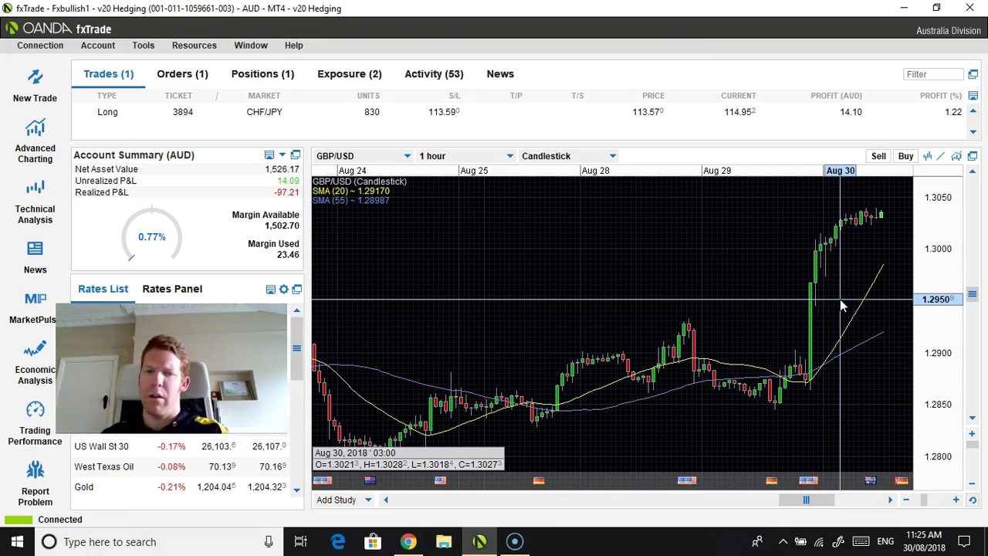
# - Switch GBP/USD to 1-day candles and read the values around Apr 19
pyautogui.click(519, 176)
pyautogui.click(510, 156)
pyautogui.click(435, 280)
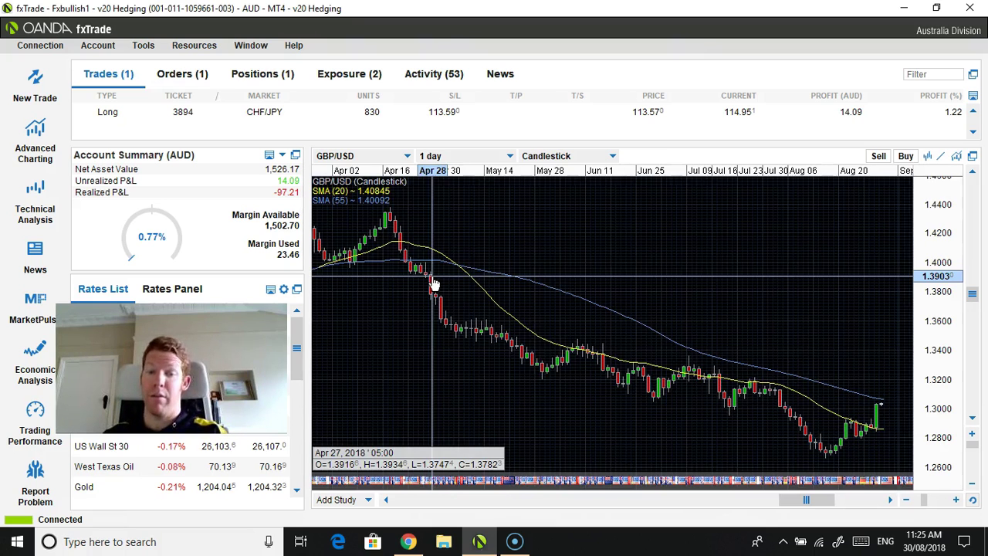
pyautogui.click(406, 357)
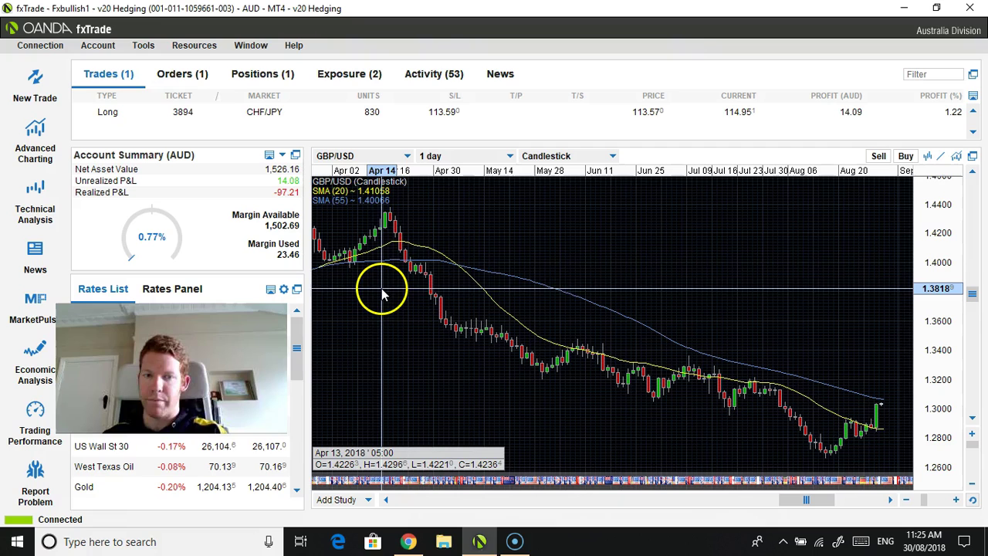
# - Open Add Study from the chart menu, close it without adding one, and inspect early-June candles
pyautogui.rightClick(356, 283)
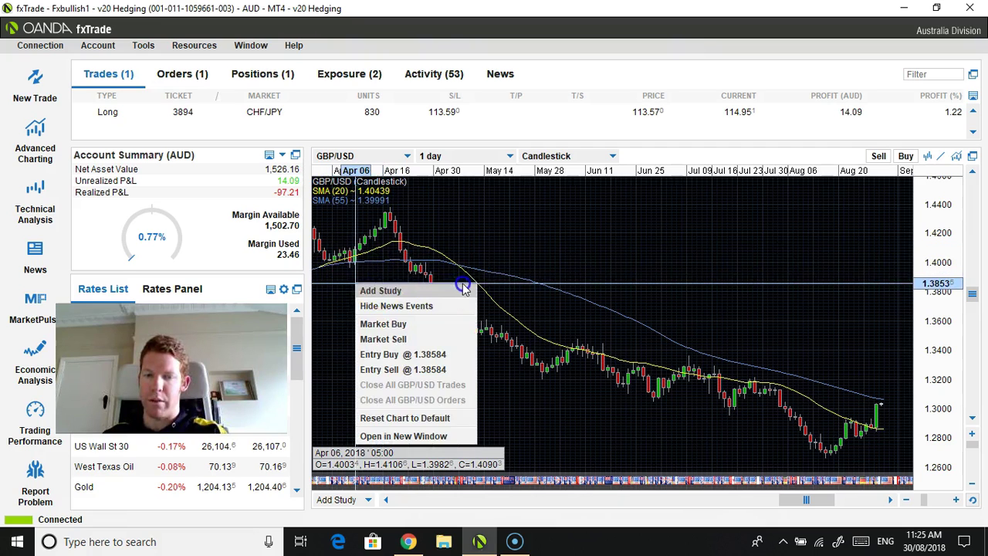
pyautogui.click(464, 286)
pyautogui.click(615, 227)
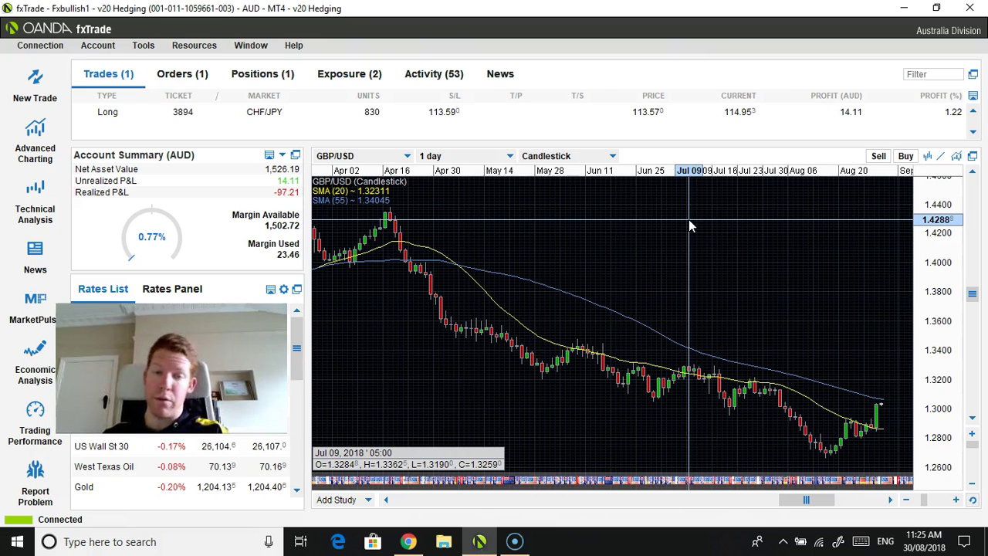
pyautogui.click(584, 213)
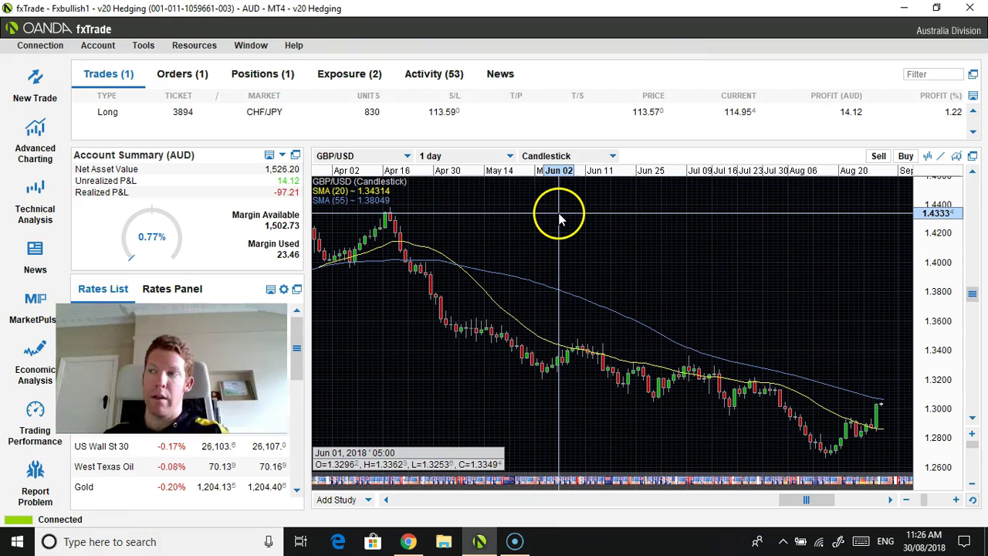
pyautogui.click(404, 156)
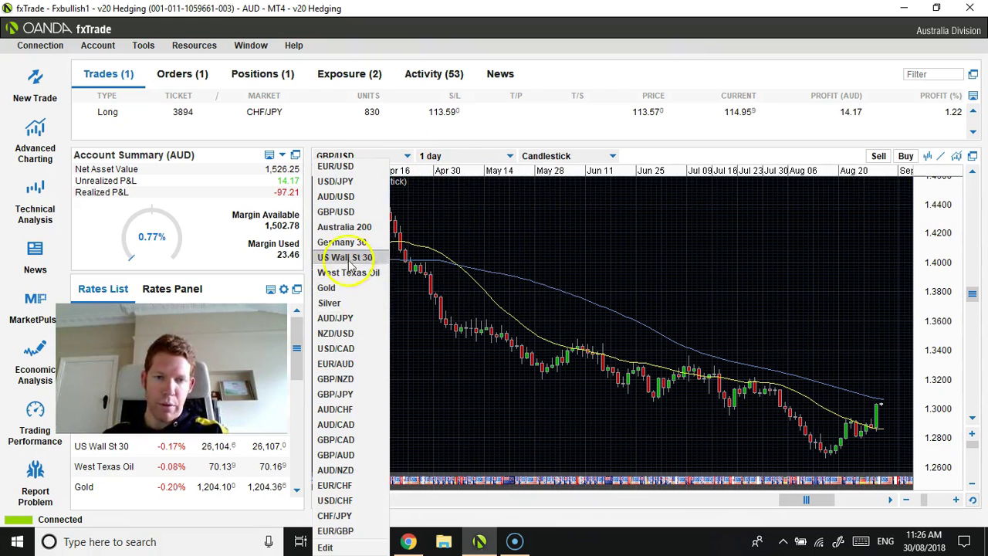
# - Chart AUD/USD on 4-hour candles
pyautogui.click(334, 196)
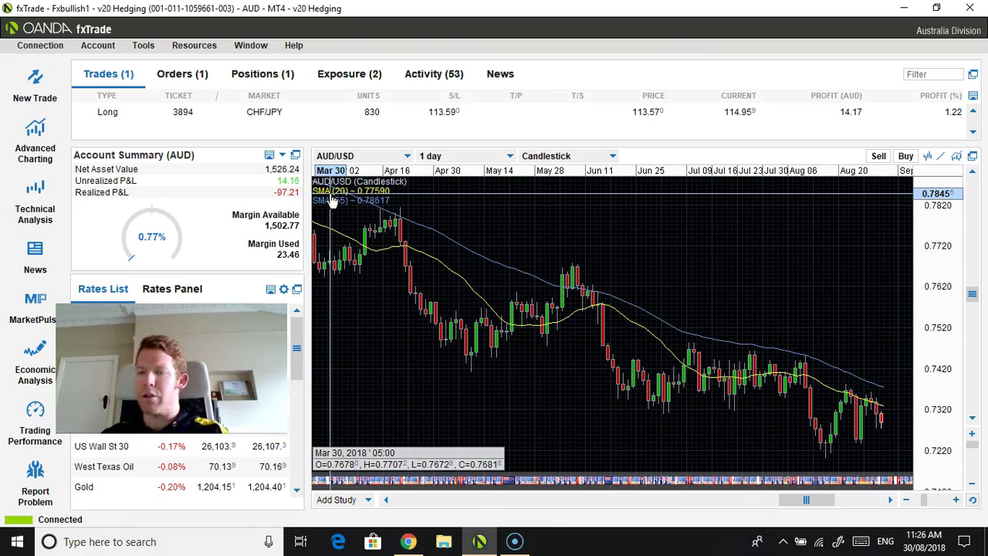
pyautogui.click(508, 156)
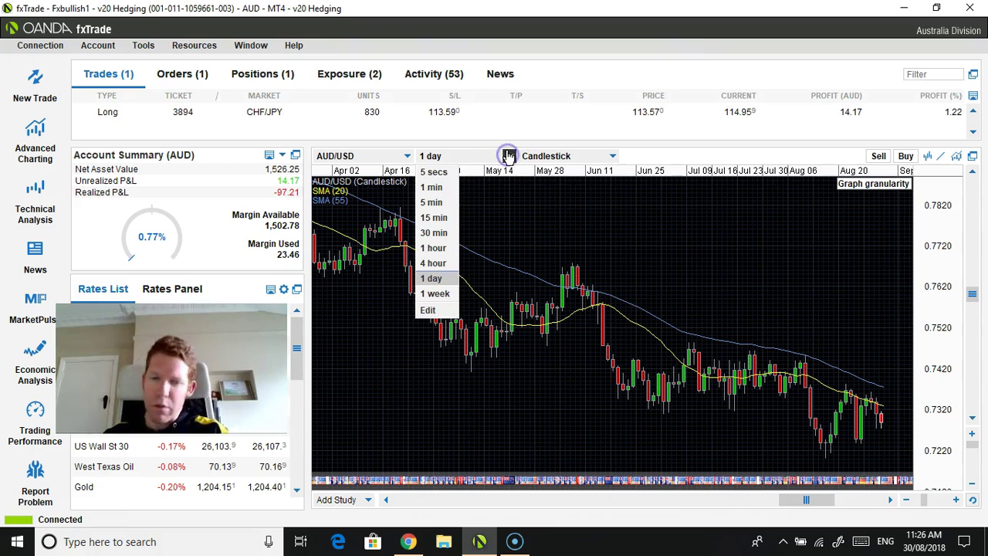
pyautogui.click(431, 264)
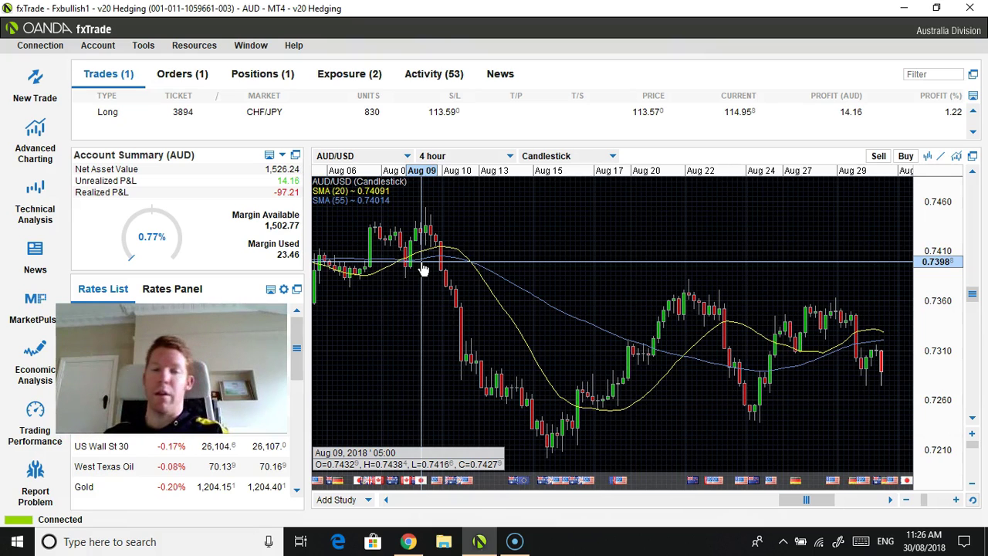
pyautogui.click(403, 155)
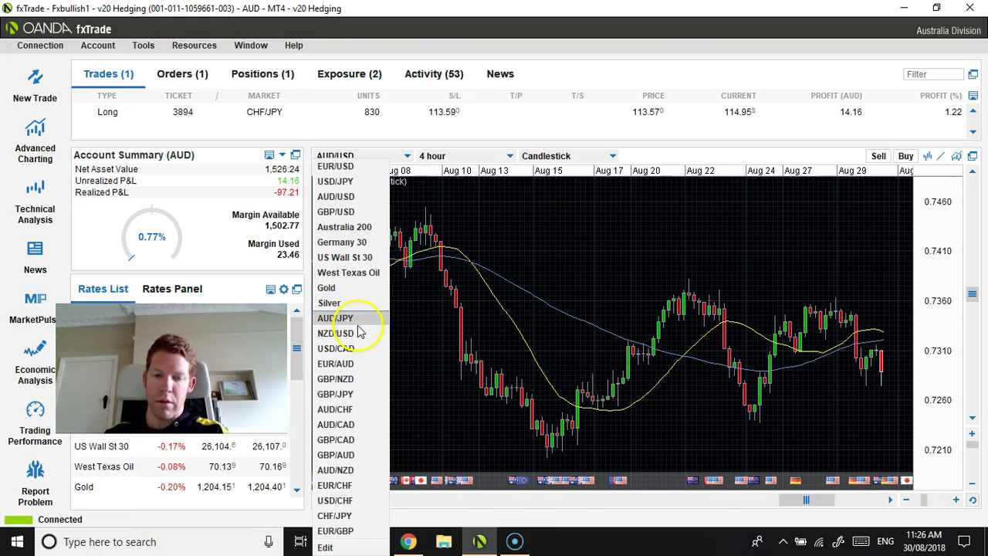
# - Show GBP/USD on 1-week candles, then 1-day candles, inspecting mid-May
pyautogui.click(375, 211)
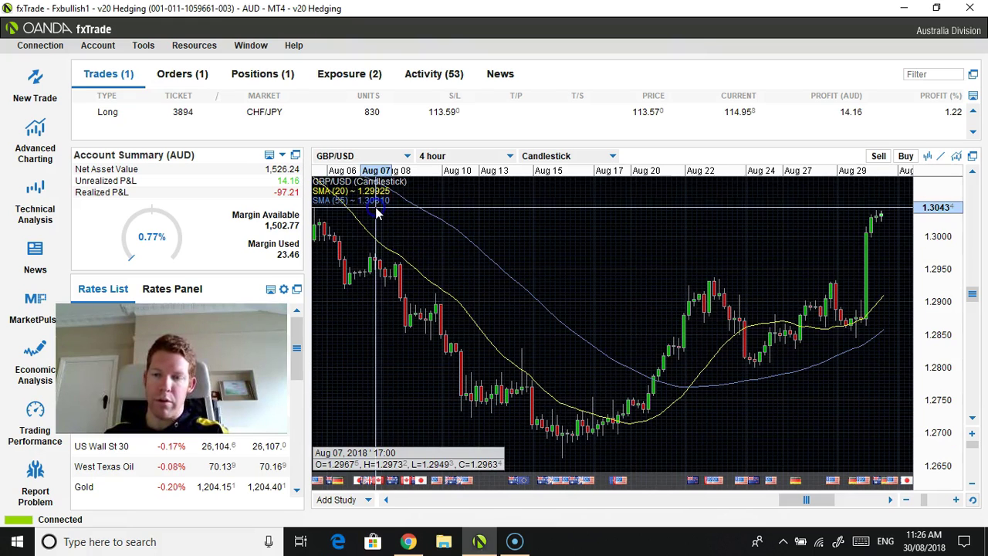
pyautogui.click(502, 155)
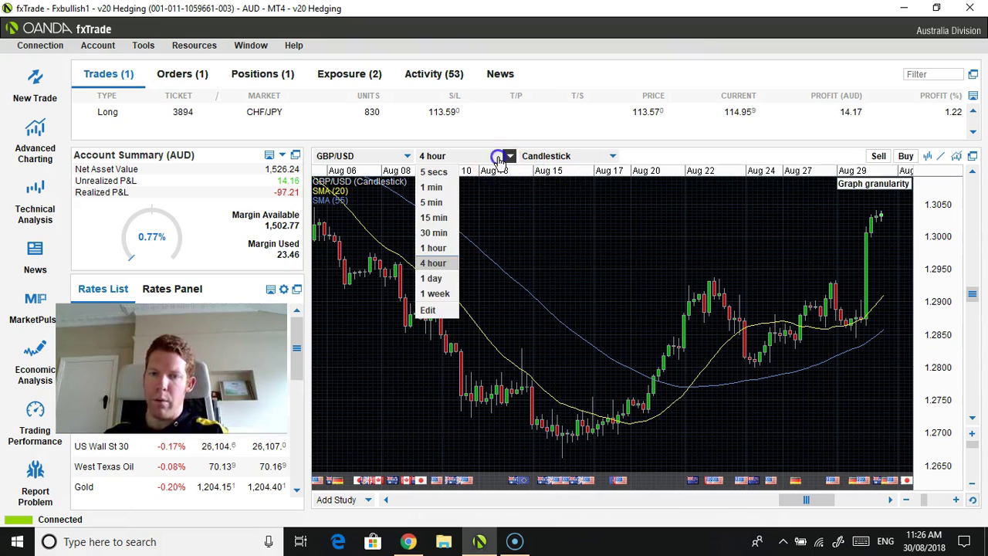
pyautogui.click(441, 295)
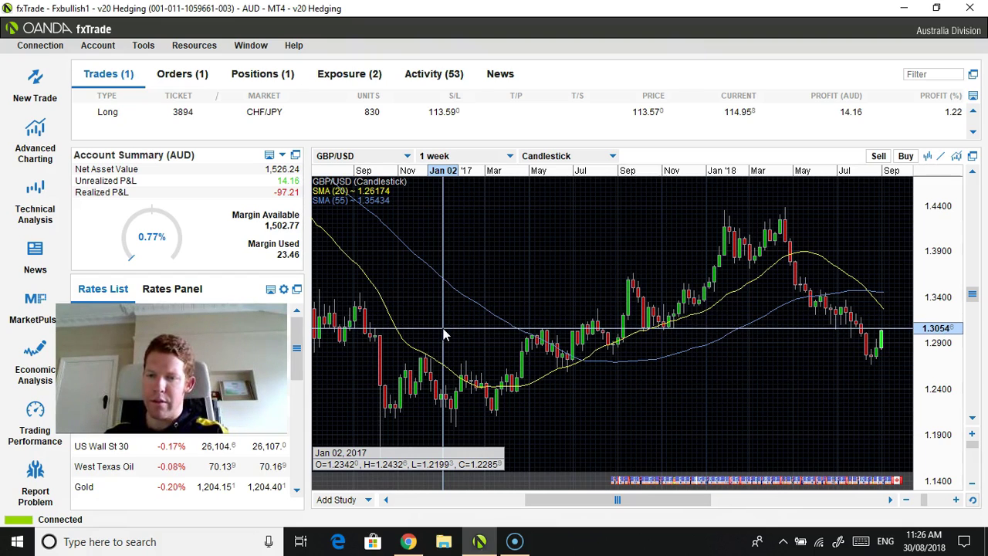
pyautogui.click(504, 155)
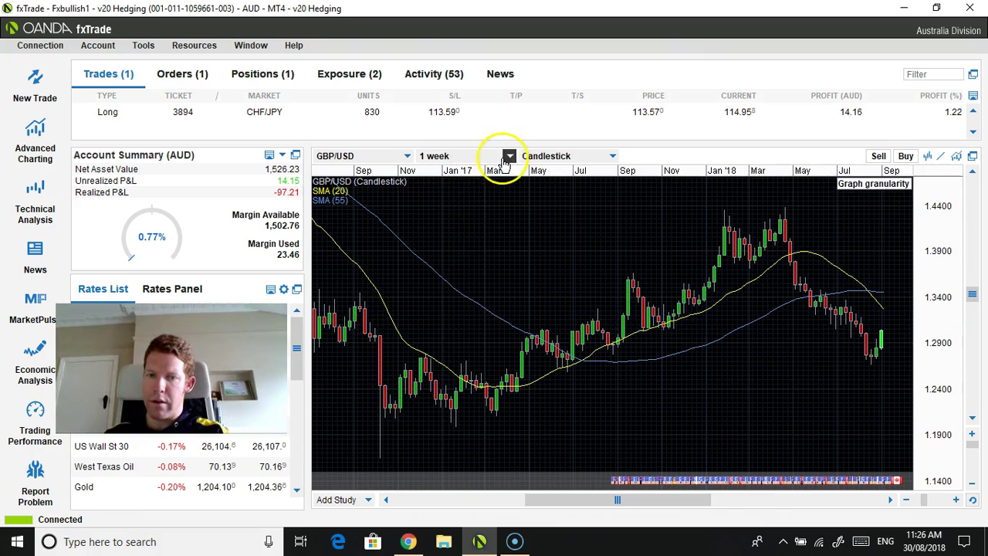
pyautogui.click(448, 278)
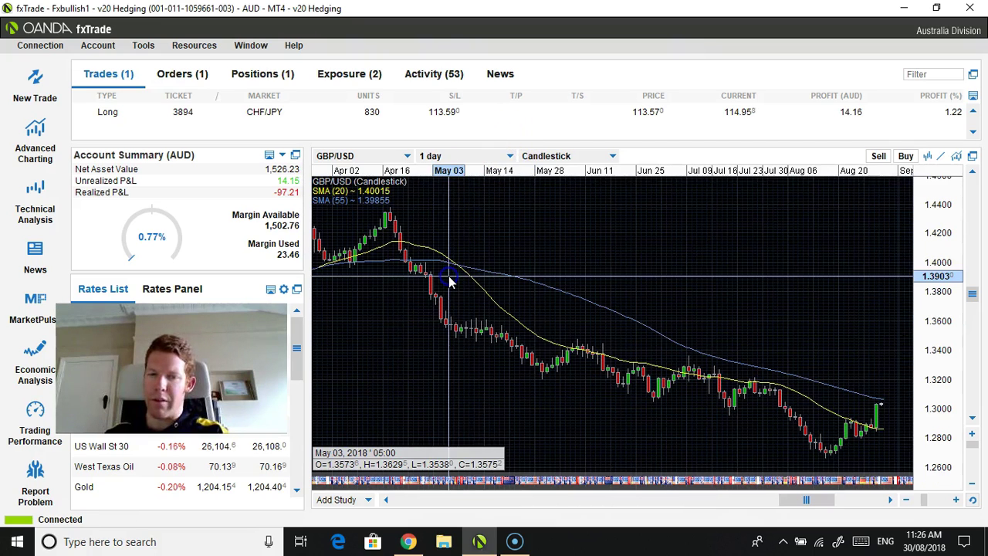
pyautogui.moveTo(456, 290); pyautogui.dragTo(479, 198)
# - Set GBP/USD to 1-hour candles, trace prices from Aug 24 to Aug 30, then clear the crosshair
pyautogui.click(479, 158)
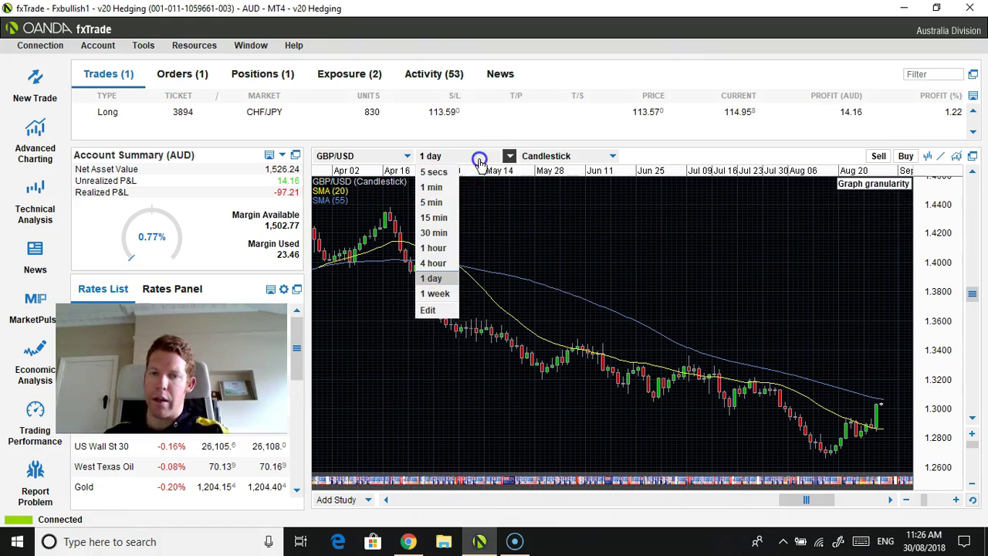
pyautogui.click(447, 253)
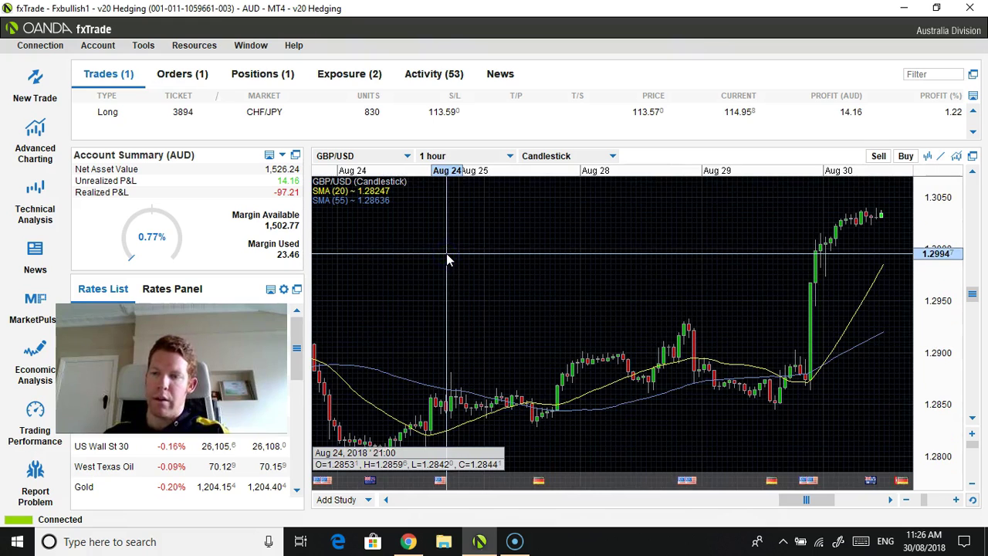
pyautogui.moveTo(447, 260); pyautogui.dragTo(900, 214)
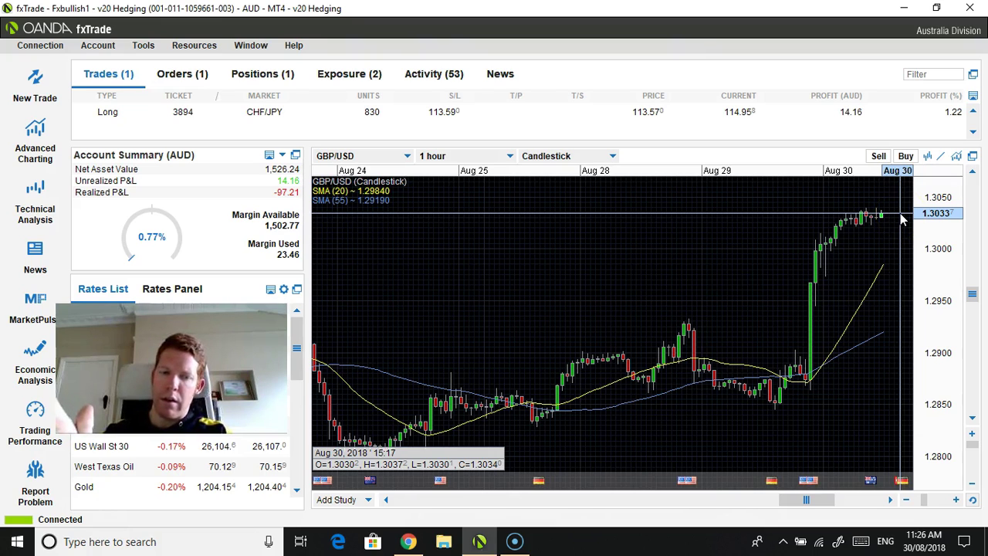
pyautogui.moveTo(900, 213); pyautogui.dragTo(647, 244)
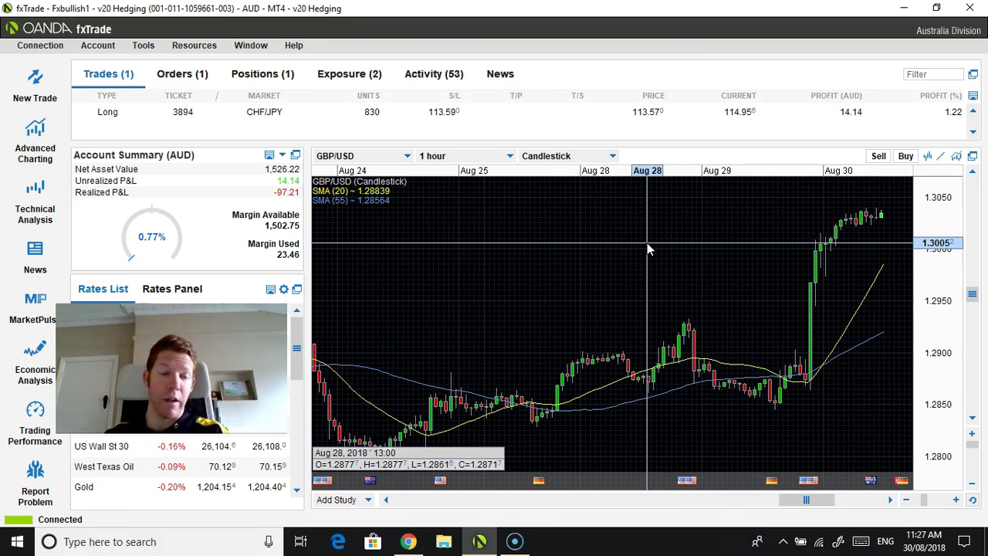
pyautogui.click(596, 236)
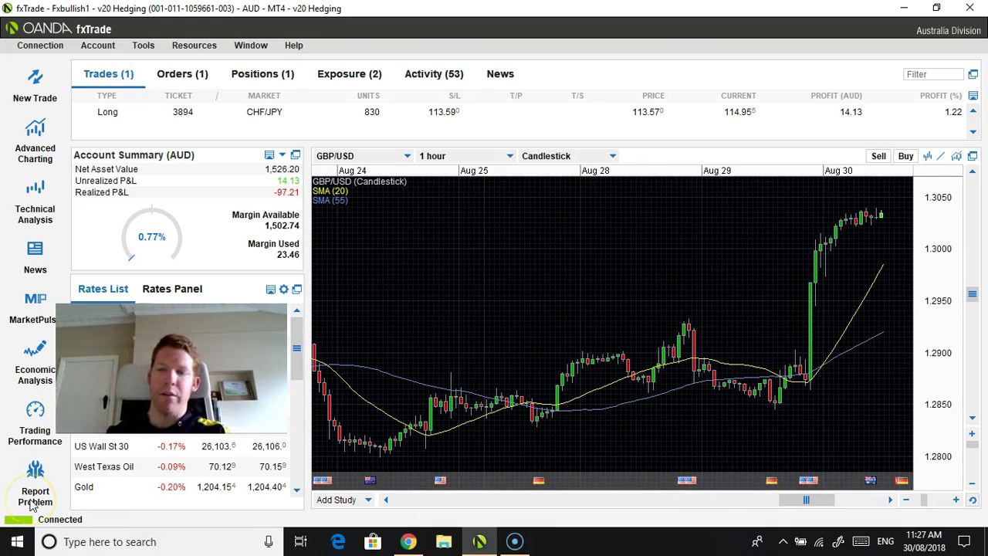